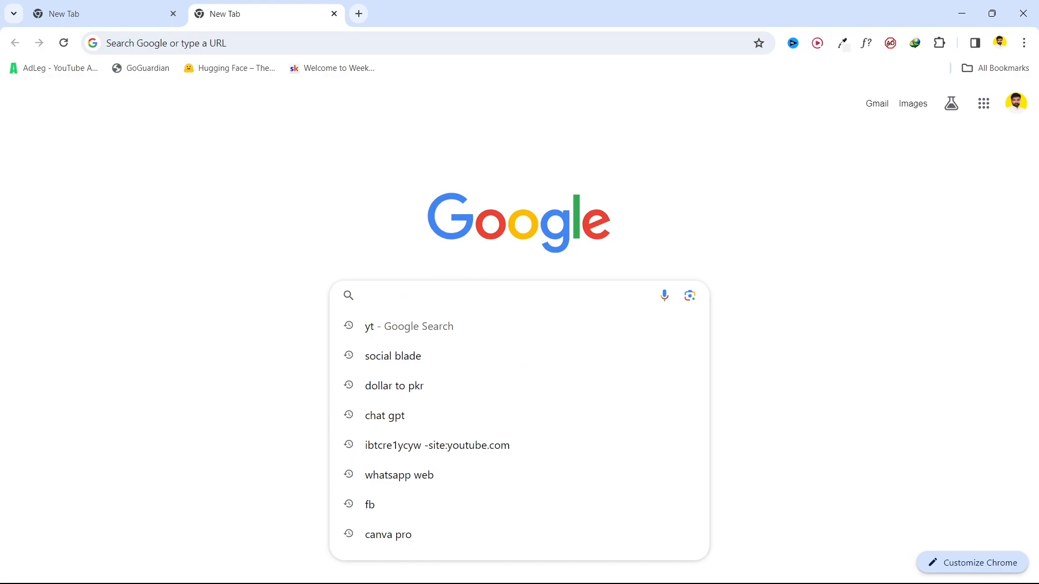
Step: Search Google for Etsy and open the official Etsy website
type("Etsy")
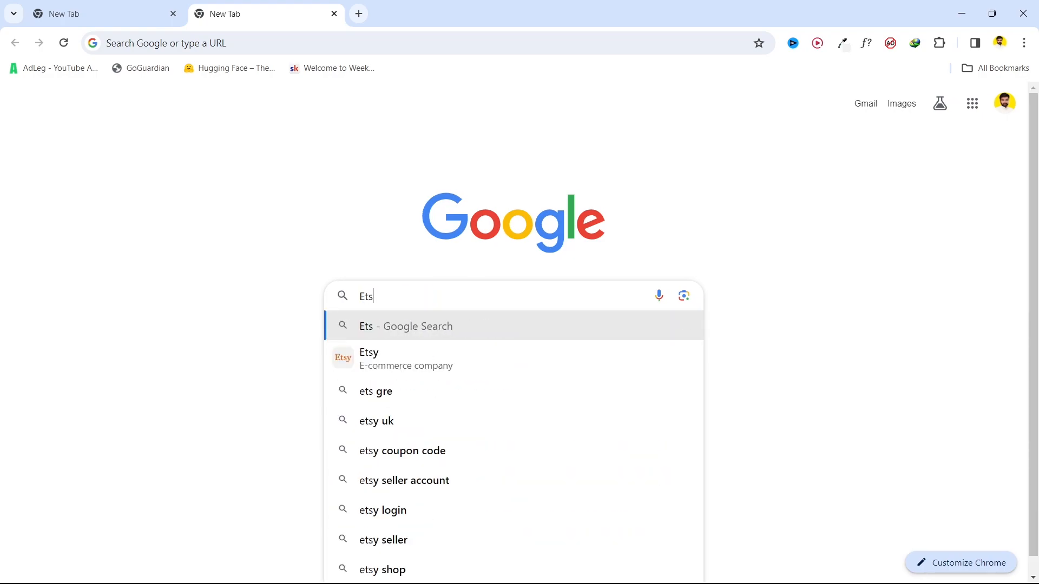
key("Return")
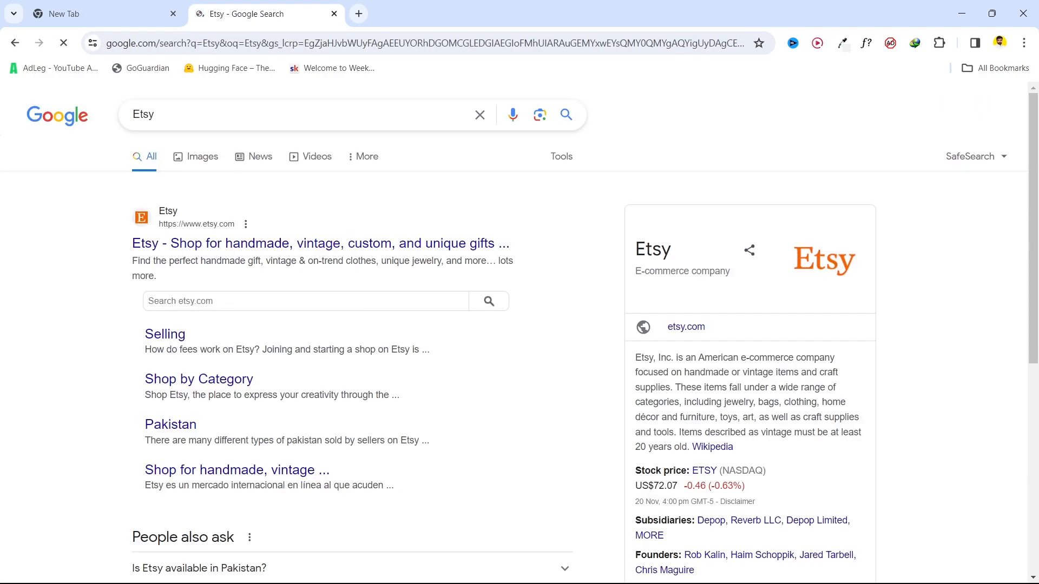
left_click(321, 244)
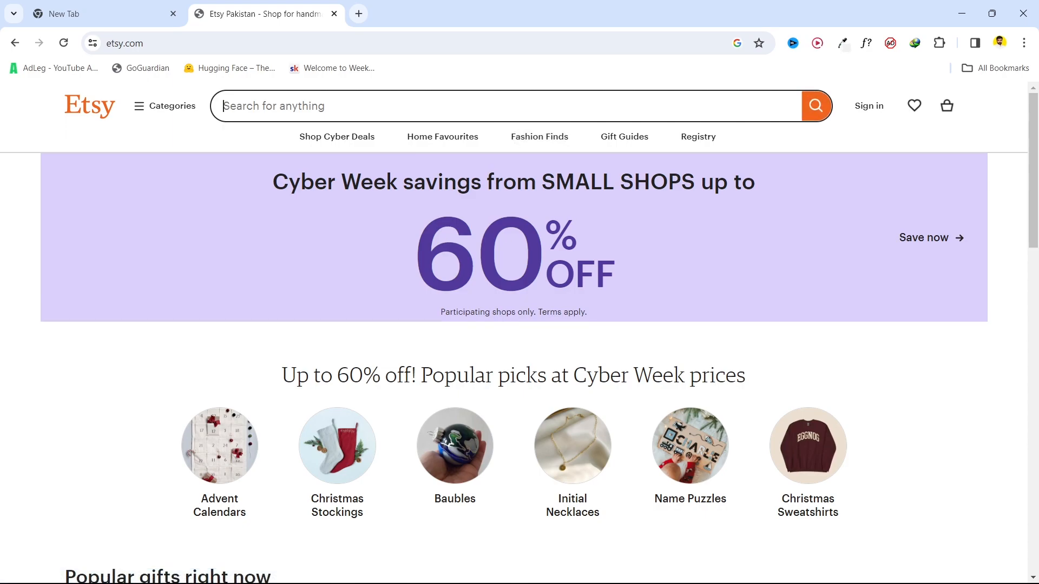
Step: Search Etsy for "digital planner" and look through the product listings
type("dig")
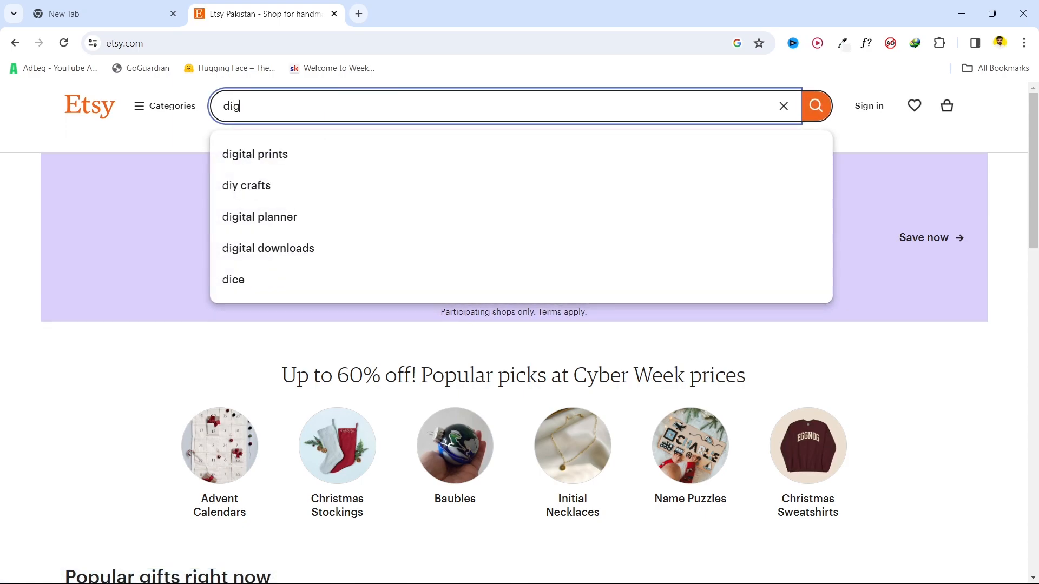
type("ital")
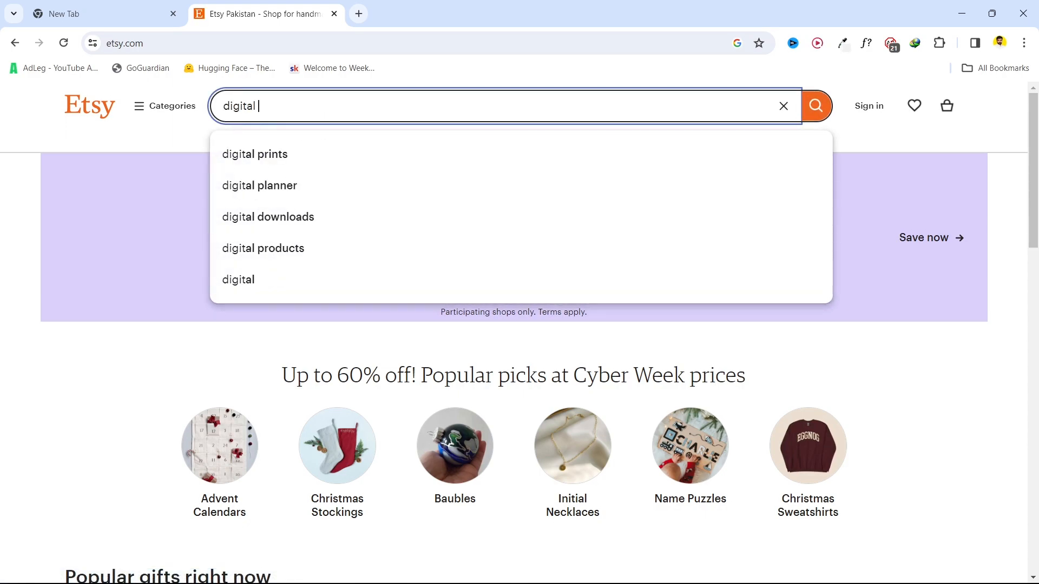
key("Down")
key("Down")
key("Return")
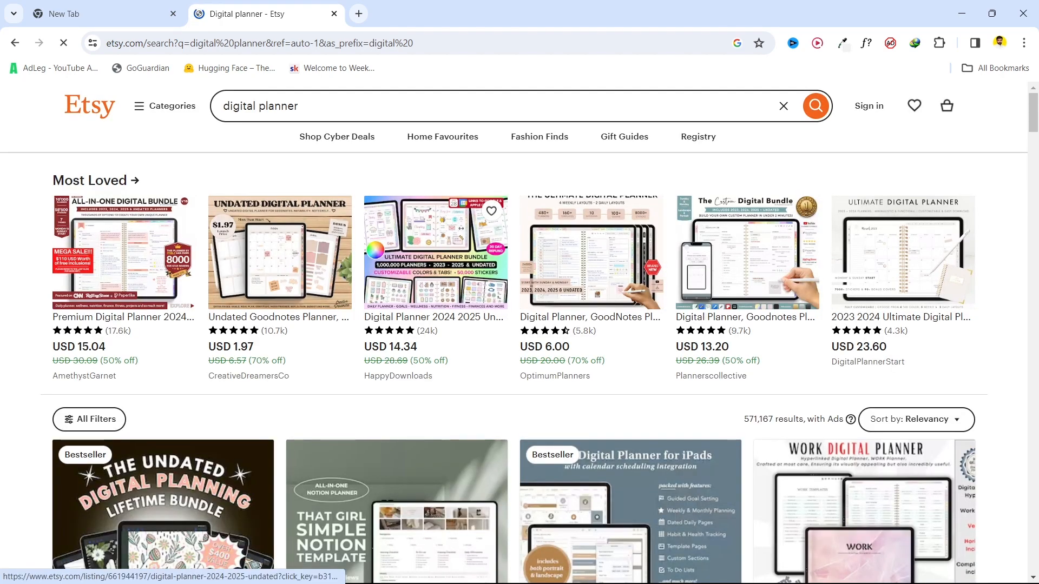
scroll(397, 487, "down", 4)
scroll(396, 487, "up", 4)
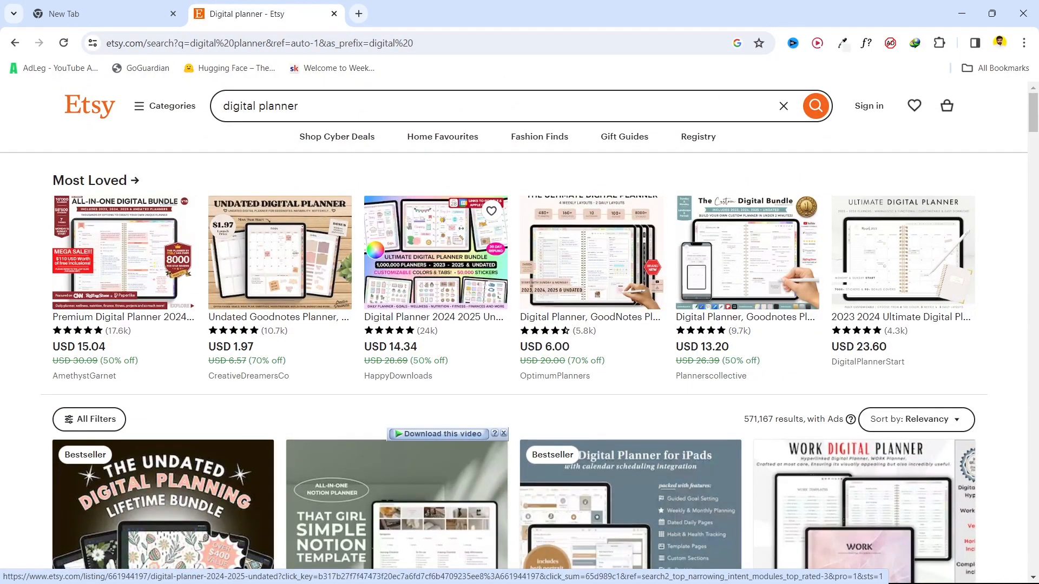
scroll(436, 252, "down", 2)
scroll(435, 252, "up", 2)
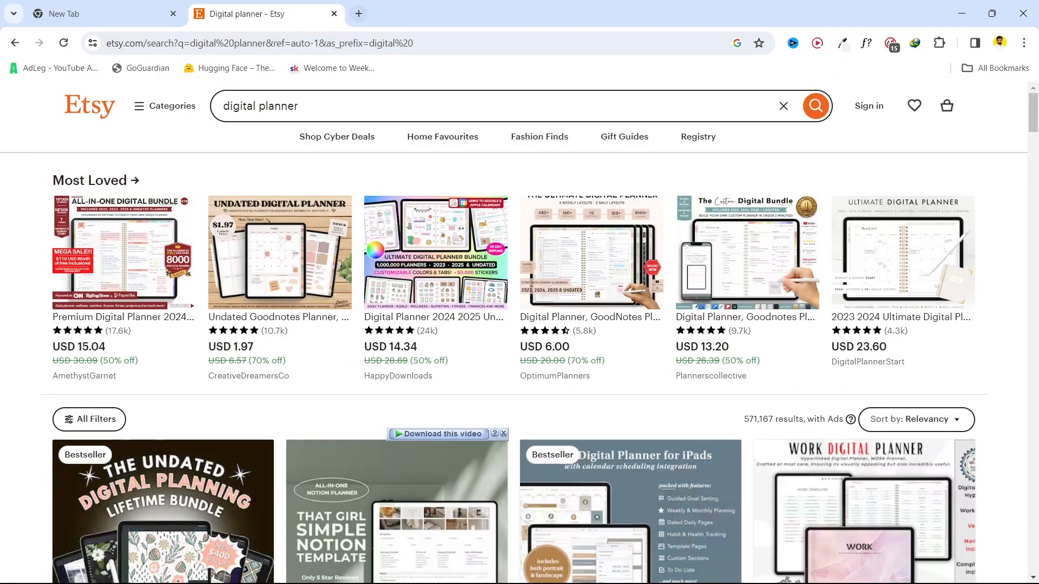
Step: Open the Canva website in a new browser tab and go to the account's home page
left_click(359, 13)
left_click(302, 295)
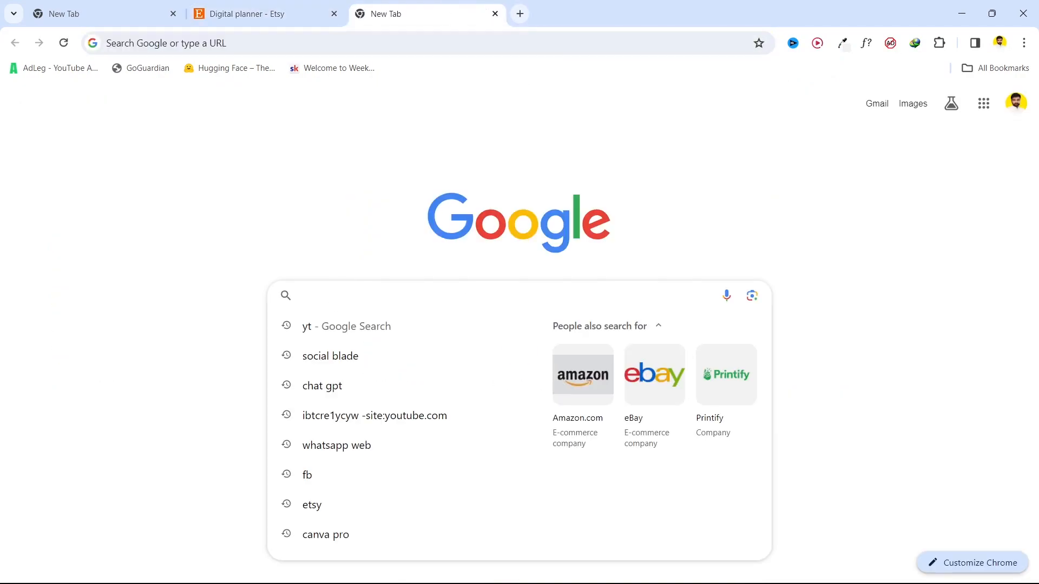
type("Canva")
key("Return")
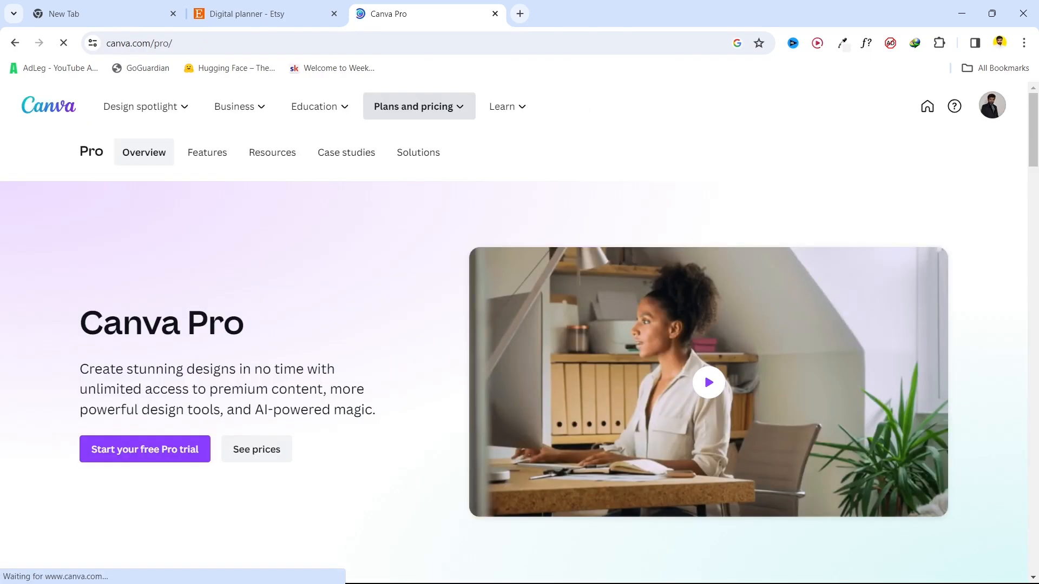
left_click(992, 105)
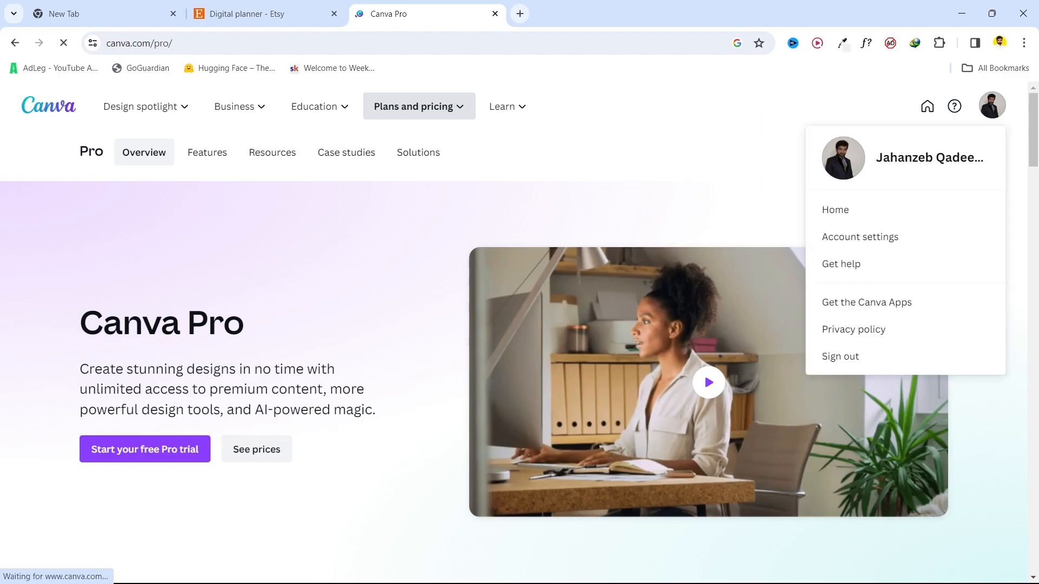
left_click(836, 210)
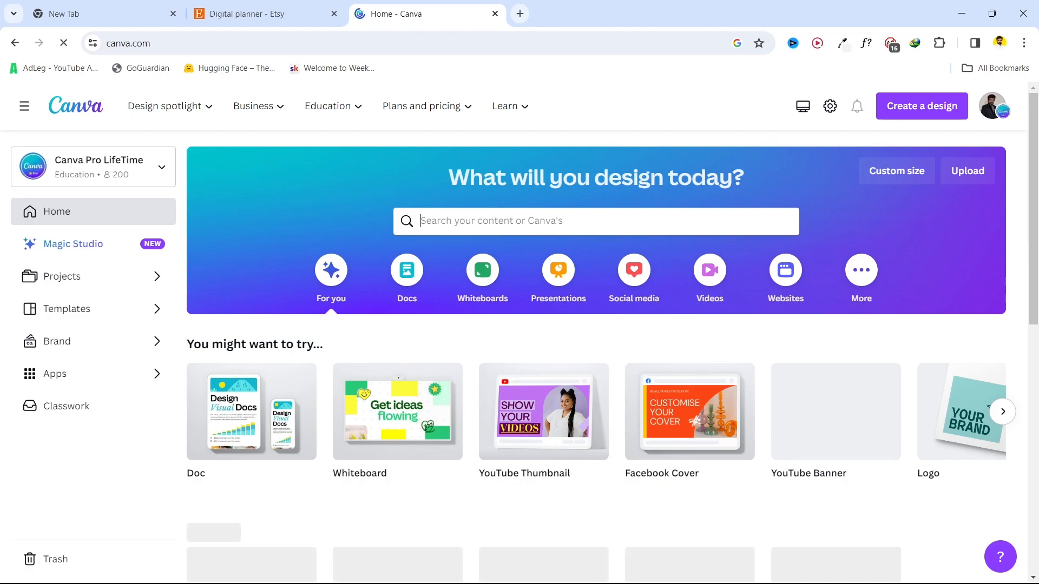
Step: Search the Canva templates for "Planner" and create a blank planner design
type("P")
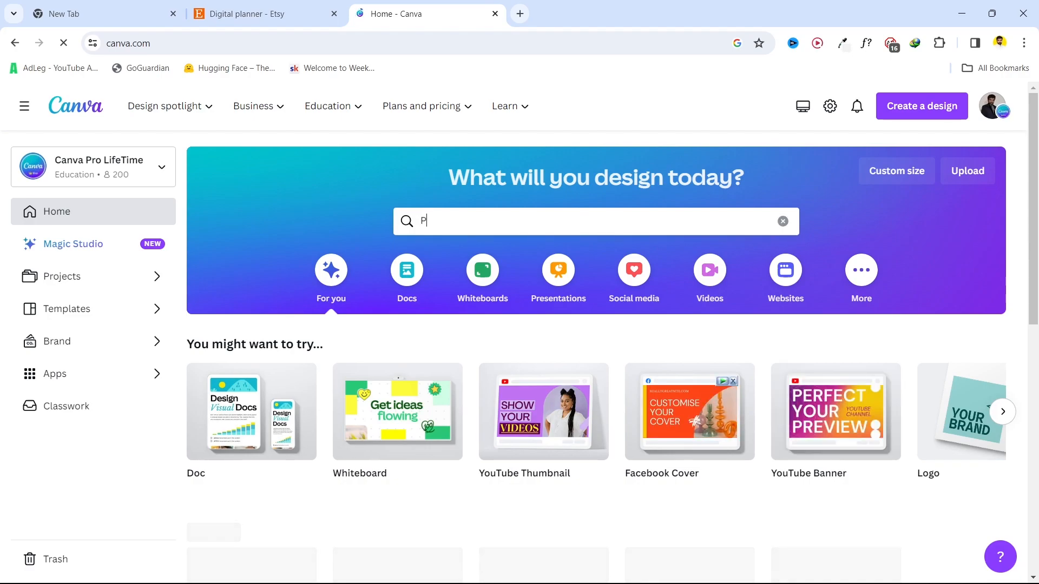
type("lanner")
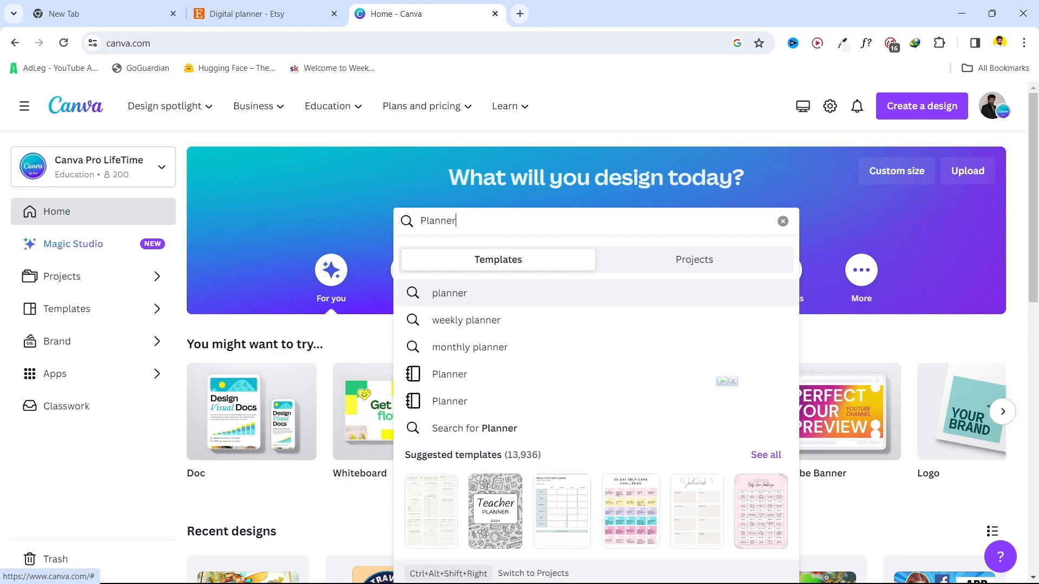
key("Return")
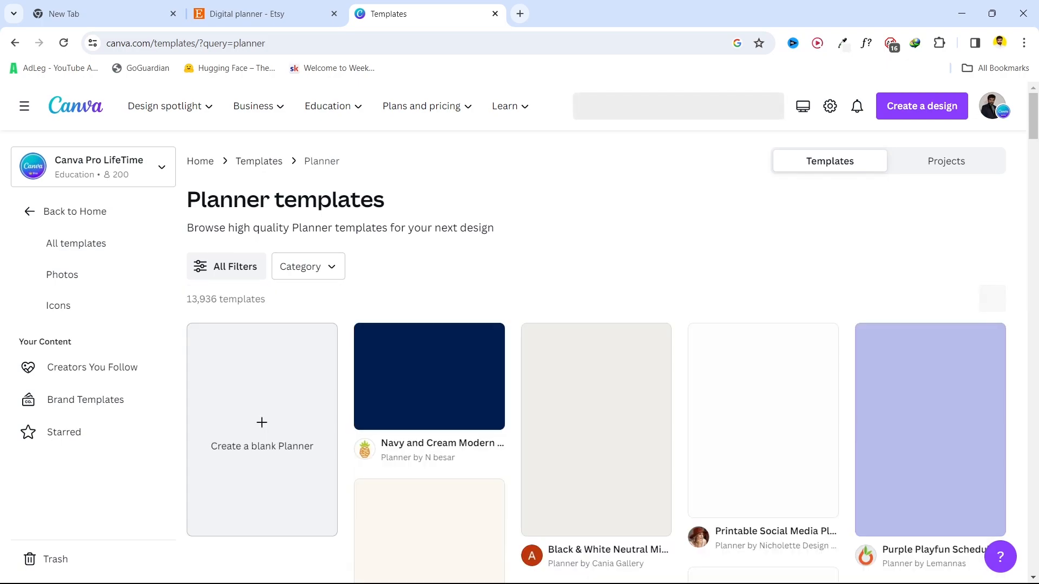
scroll(595, 357, "down", 3)
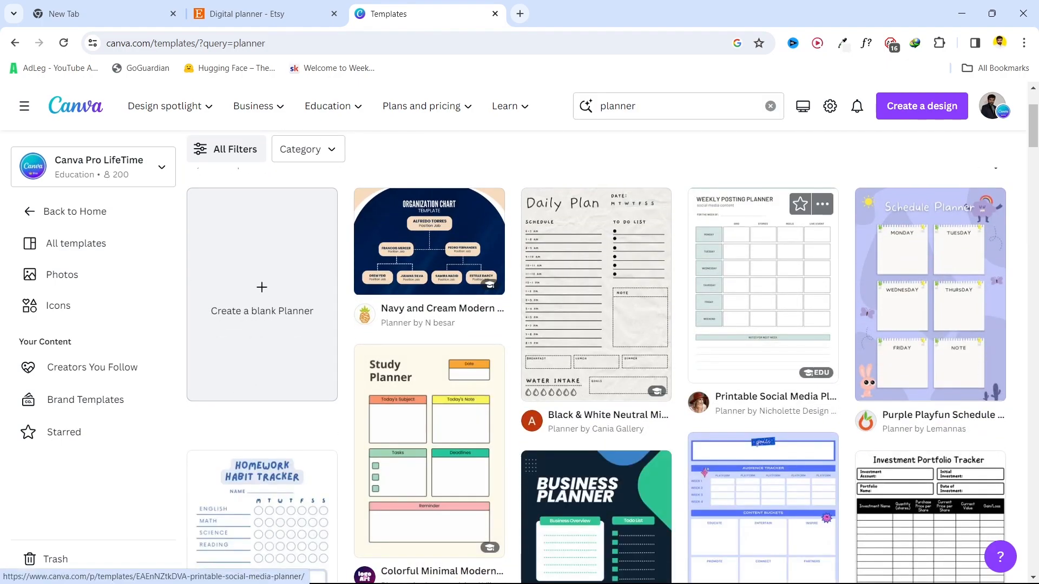
scroll(595, 392, "down", 1)
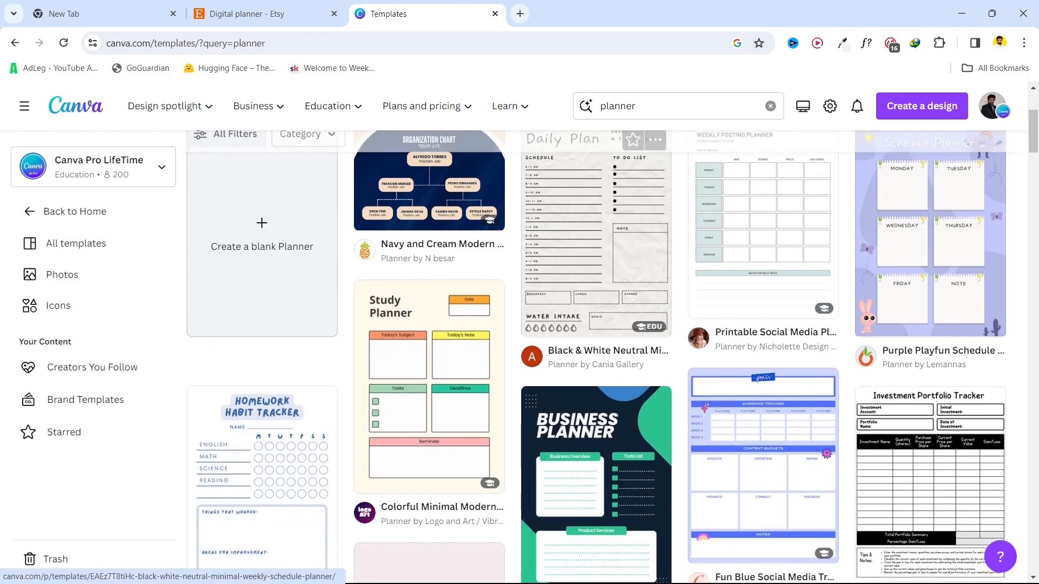
scroll(595, 392, "up", 2)
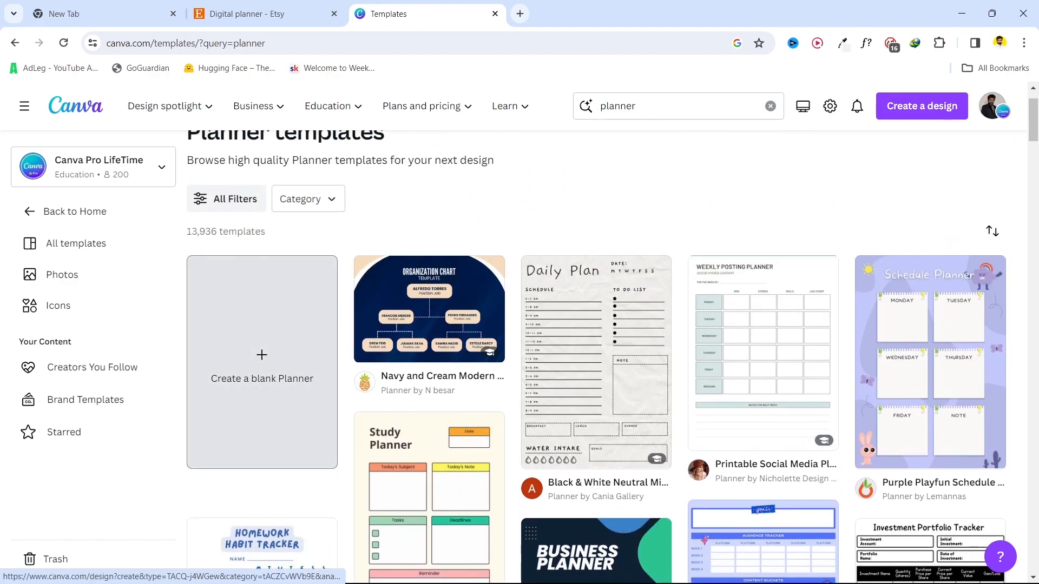
left_click(262, 362)
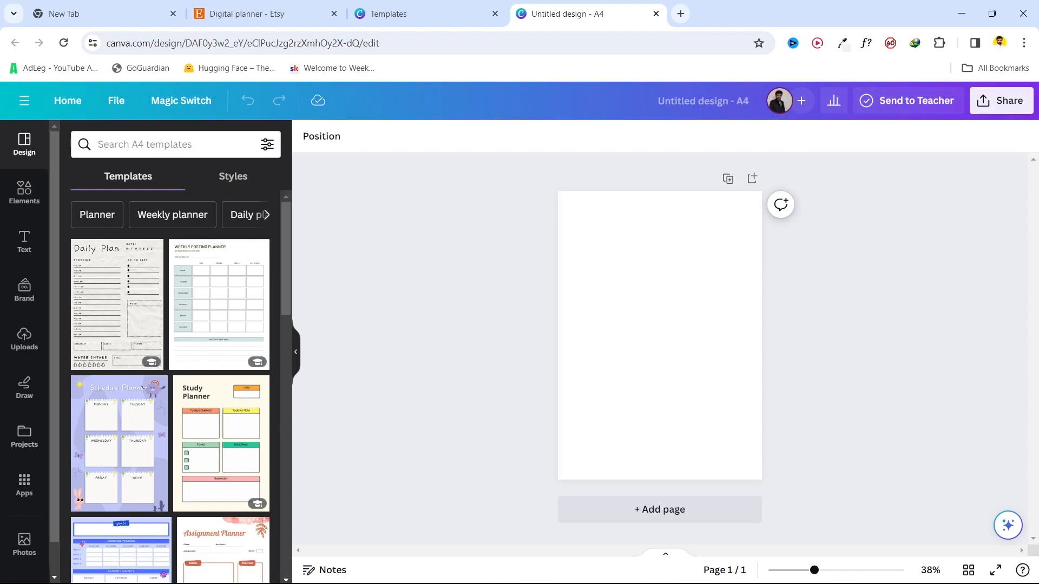
Step: Search the photos for "Purple Background" and add the light purple marble photo with gold veins to the page
left_click(24, 544)
left_click(140, 145)
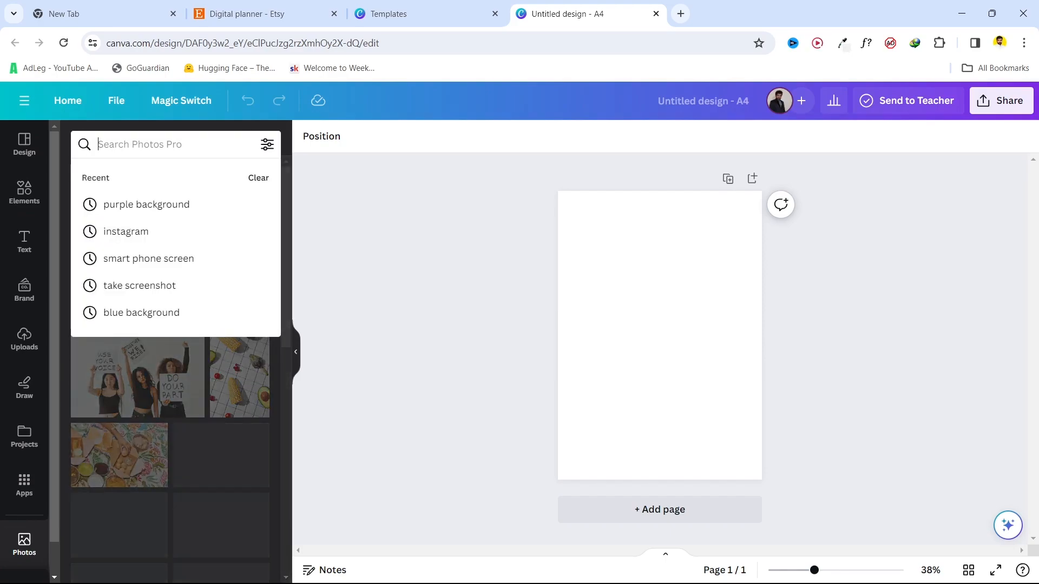
type("Pur")
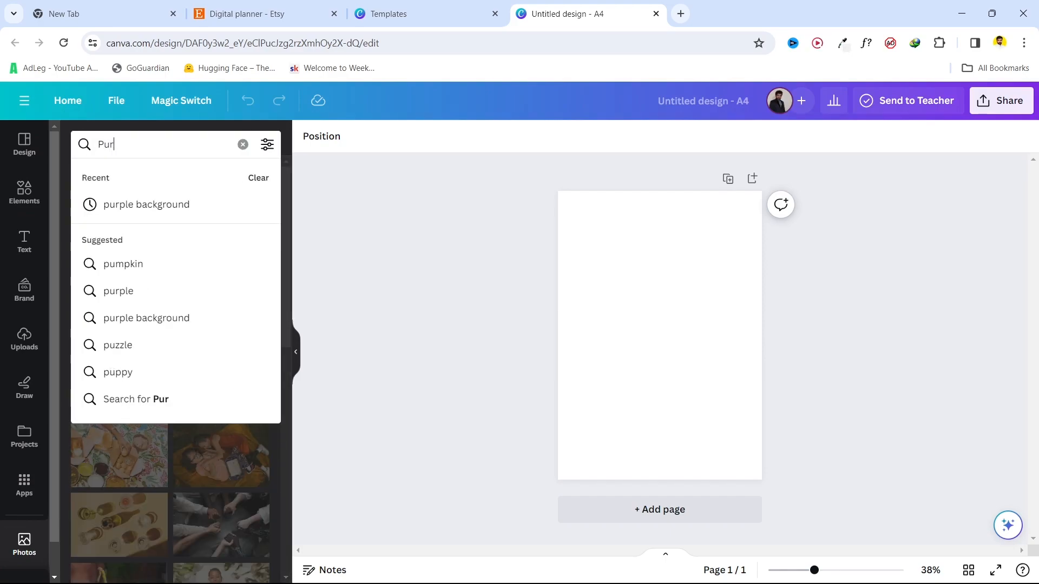
type("ple Background")
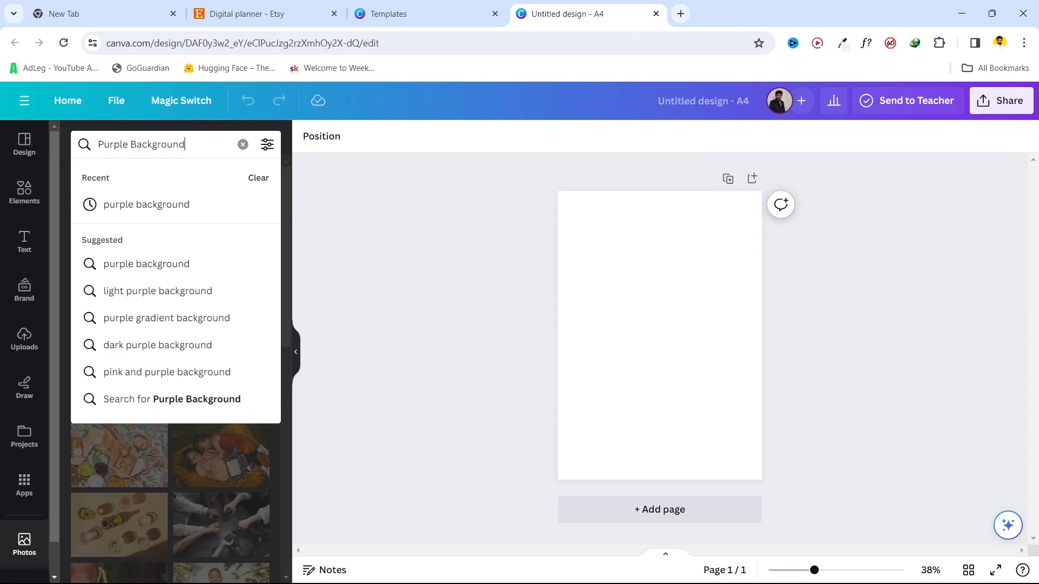
key("Return")
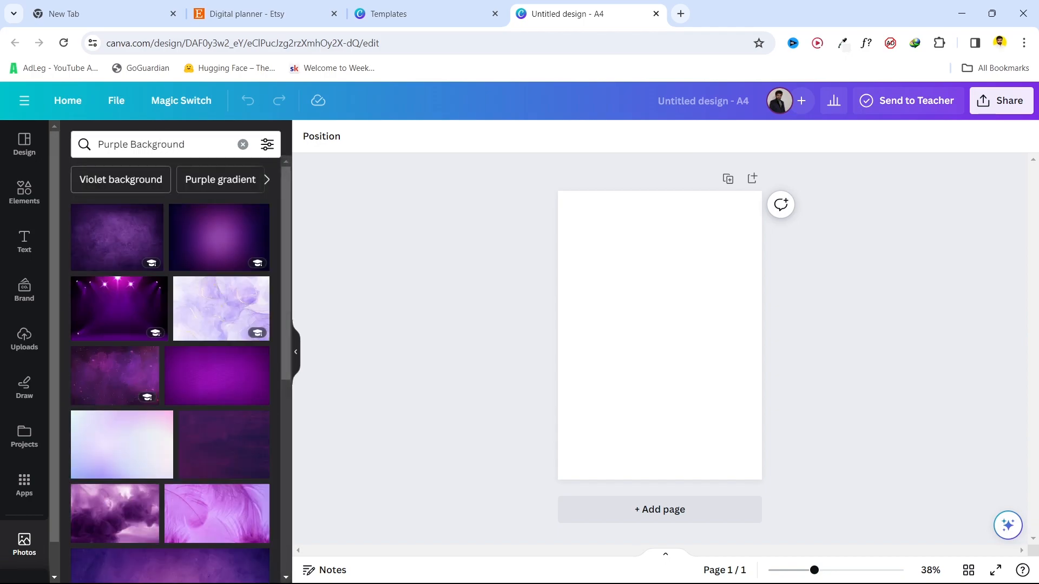
left_click(222, 309)
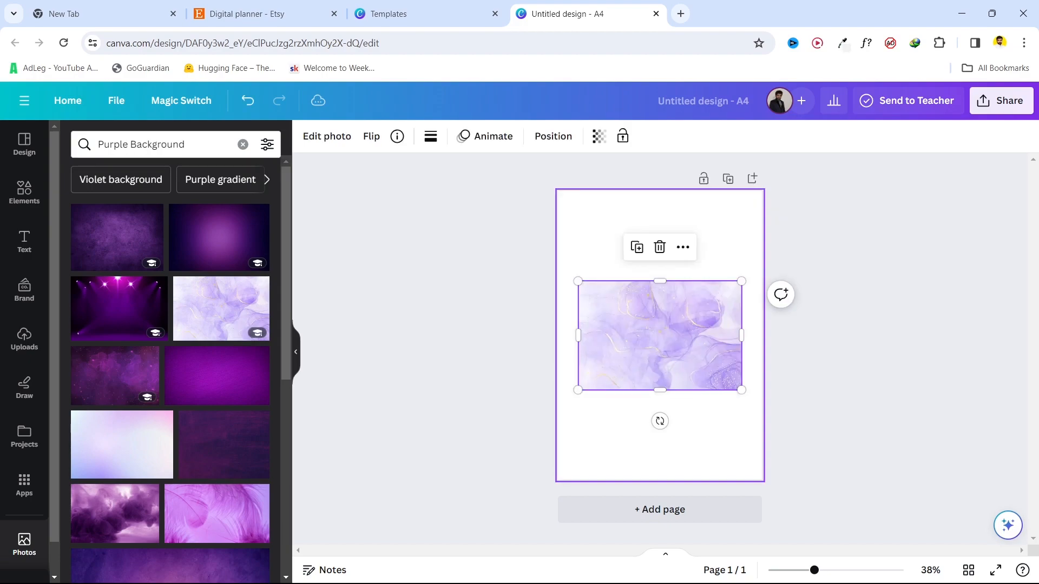
Step: Enlarge and reposition the purple marble photo so that it covers the whole page
left_click_drag(578, 282, 437, 187)
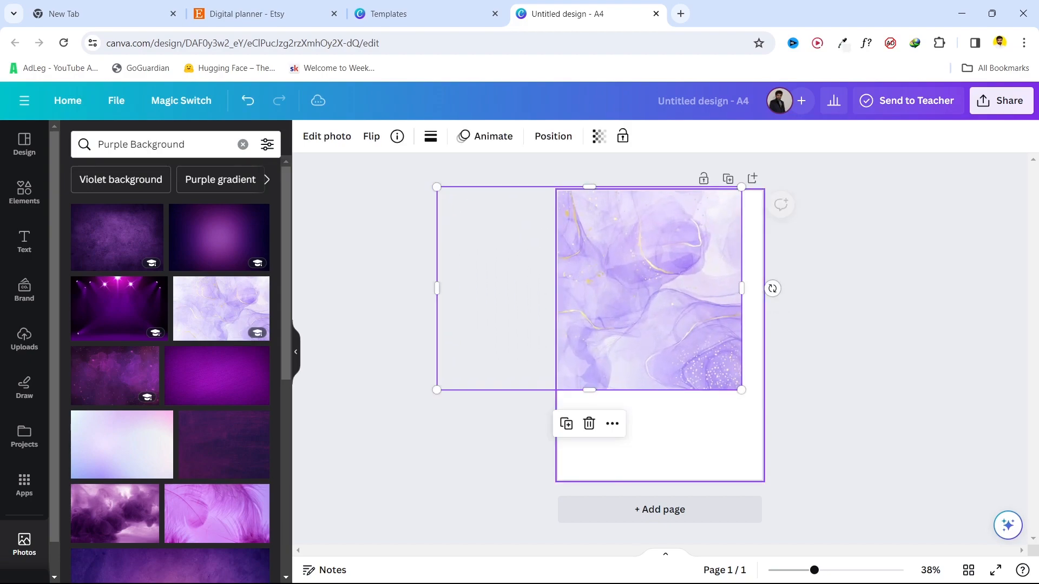
left_click_drag(741, 389, 872, 477)
left_click_drag(660, 332, 665, 343)
left_click_drag(442, 199, 417, 182)
key("Escape")
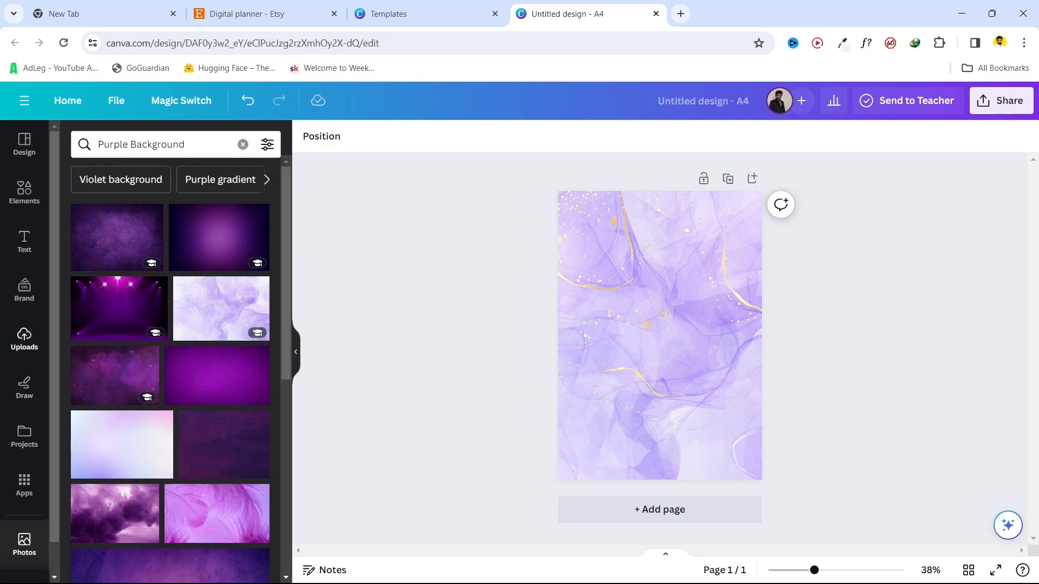
Step: Add a heading to the page that reads "WEEKLY PLANNER"
left_click(24, 240)
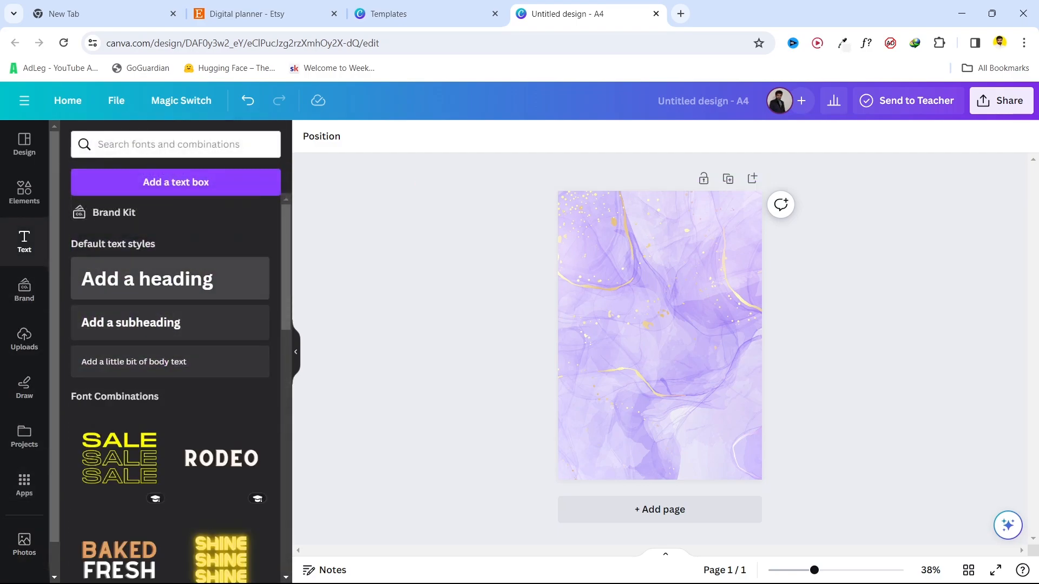
left_click(147, 279)
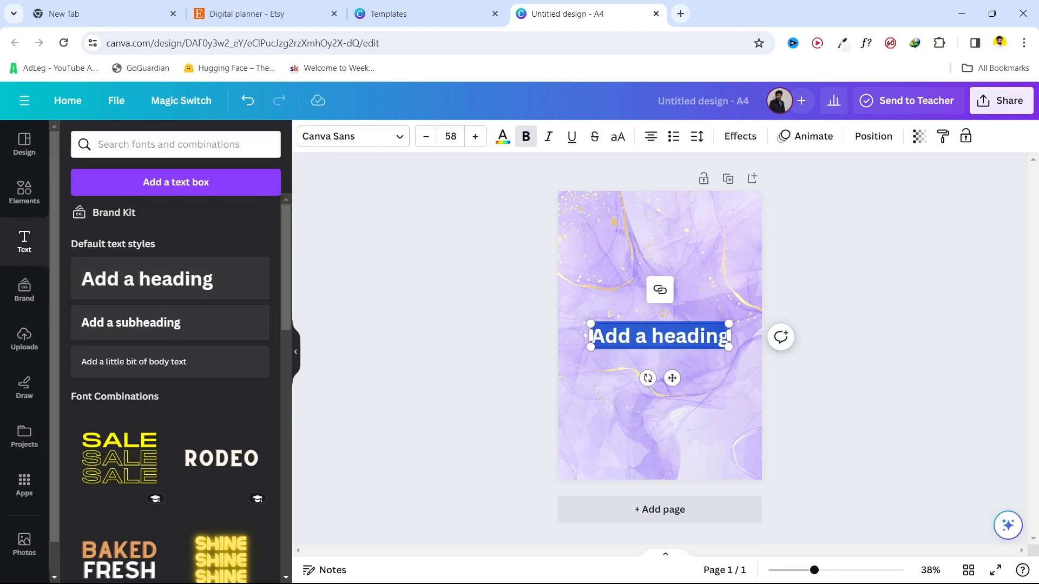
key("BackSpace")
type("W")
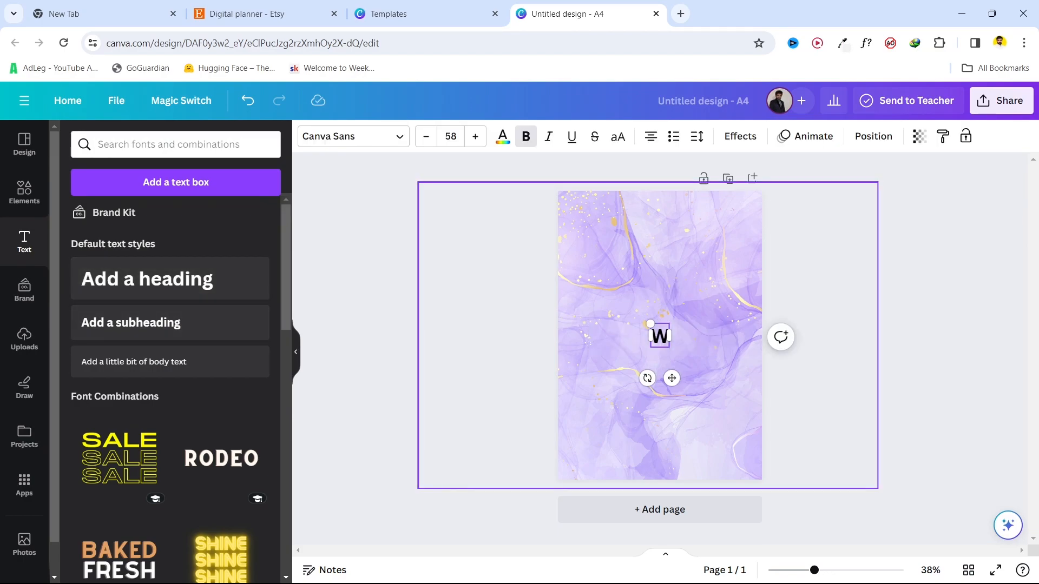
type("e")
key("BackSpace")
type("E")
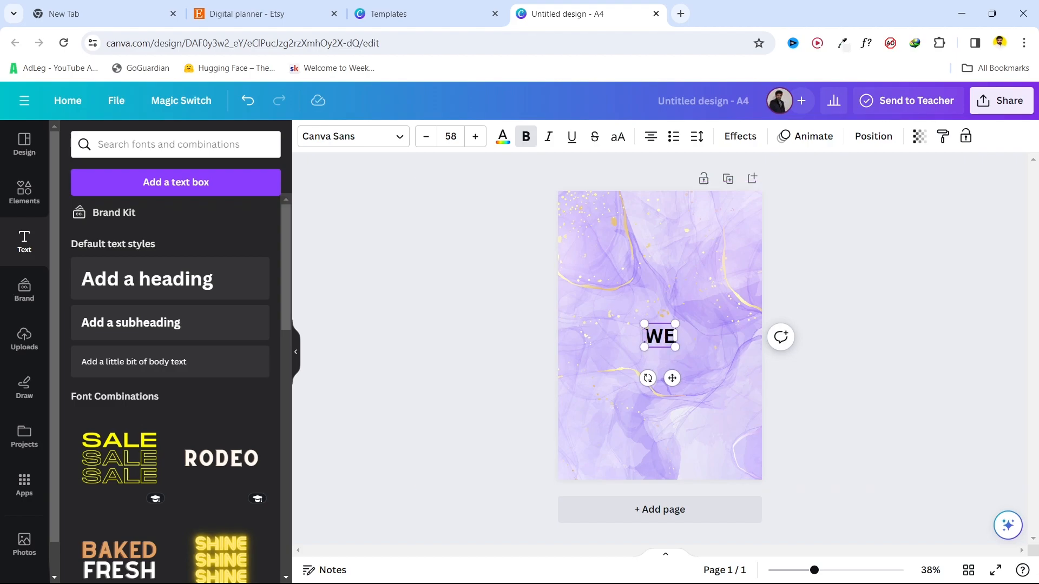
type("EKLY P")
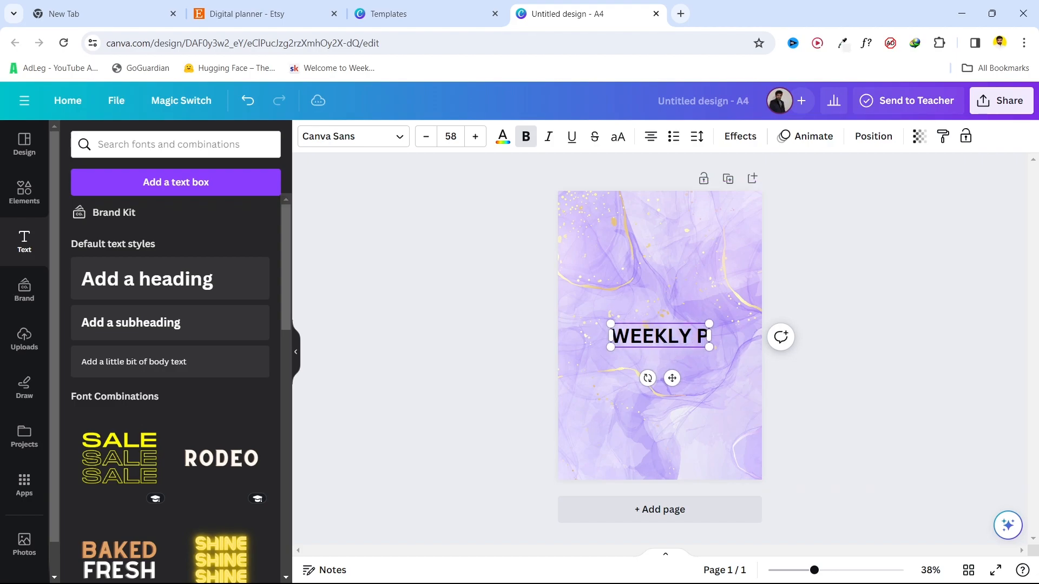
type("LANNER")
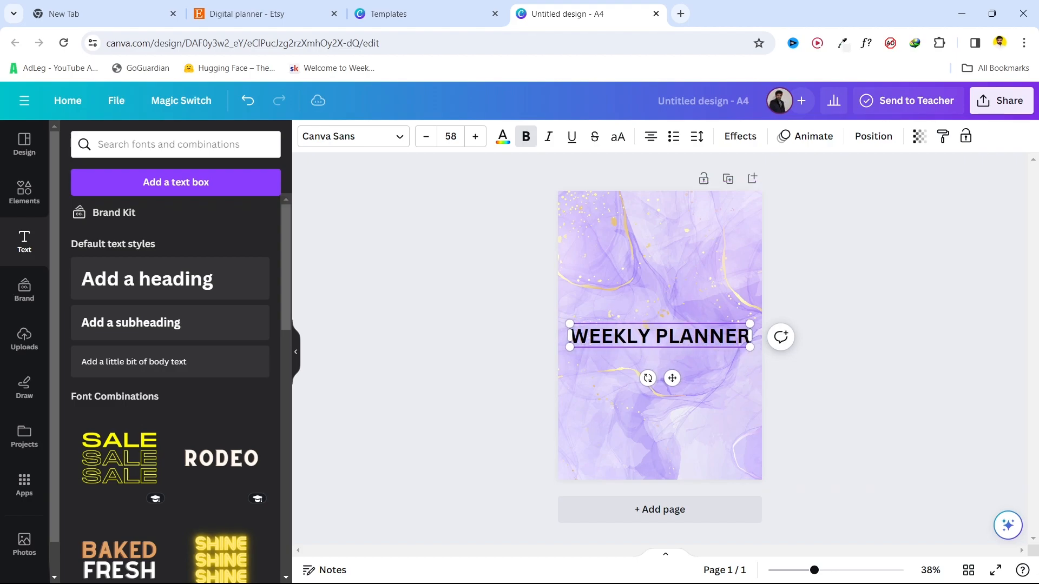
key("Escape")
Step: Move the WEEKLY PLANNER heading to the upper part of the page and align it to the page's top edge
left_click(659, 335)
left_click_drag(659, 335, 660, 212)
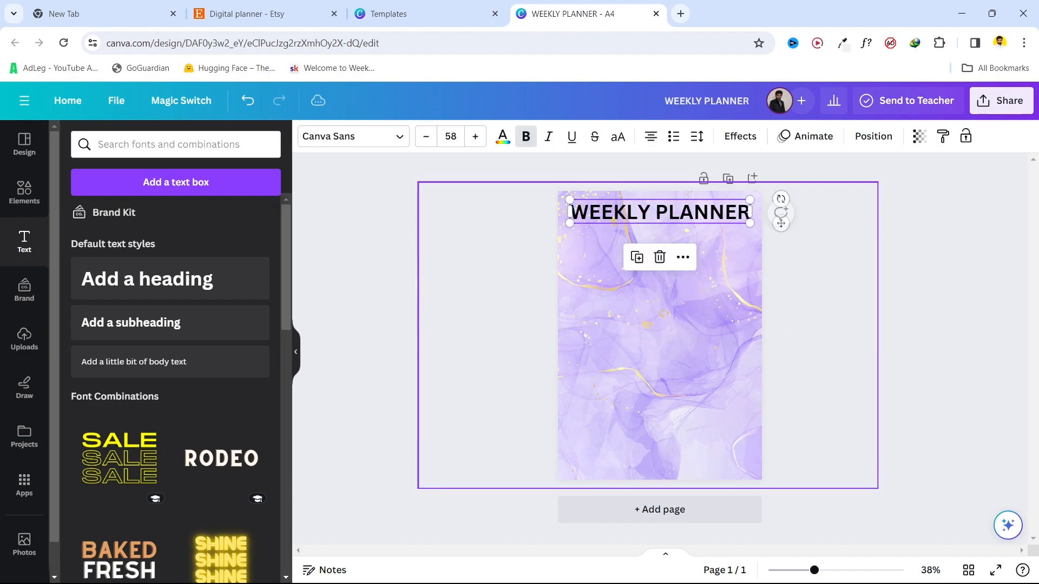
left_click(873, 136)
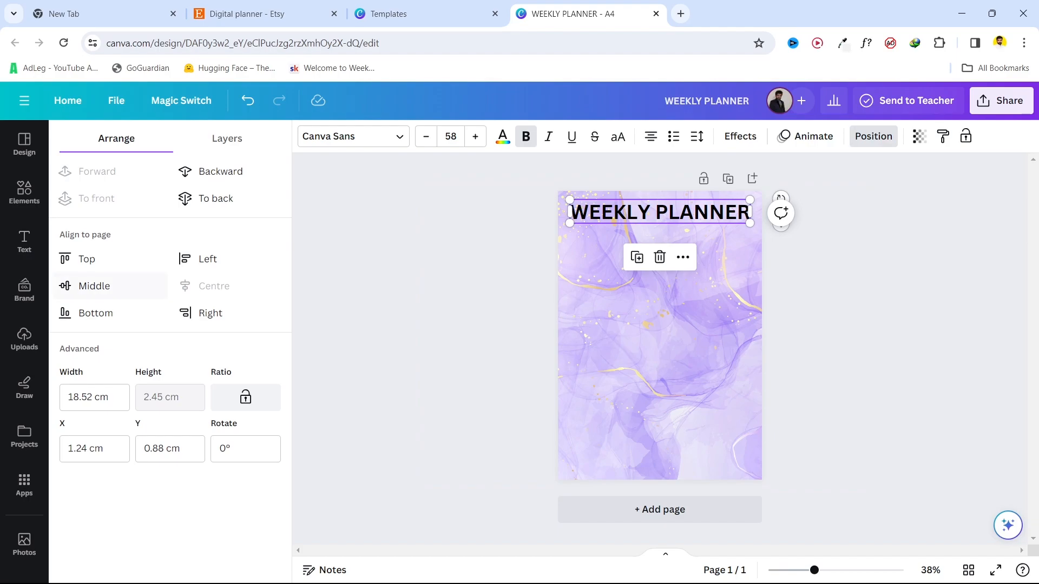
left_click(95, 286)
left_click(87, 259)
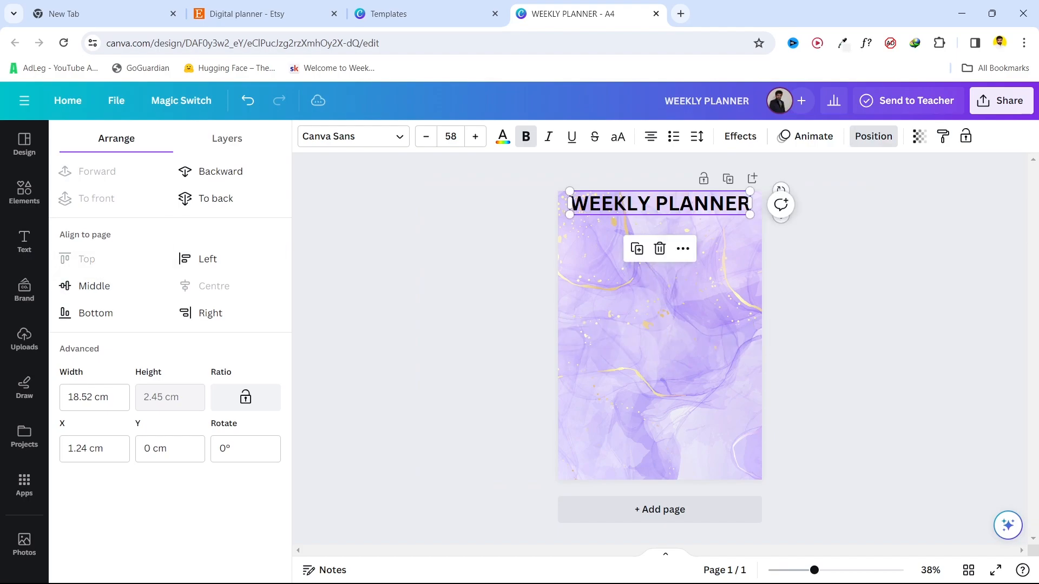
Step: Move the WEEKLY PLANNER heading slightly down, leaving a gap below the page's top edge
key("Escape")
left_click(660, 203)
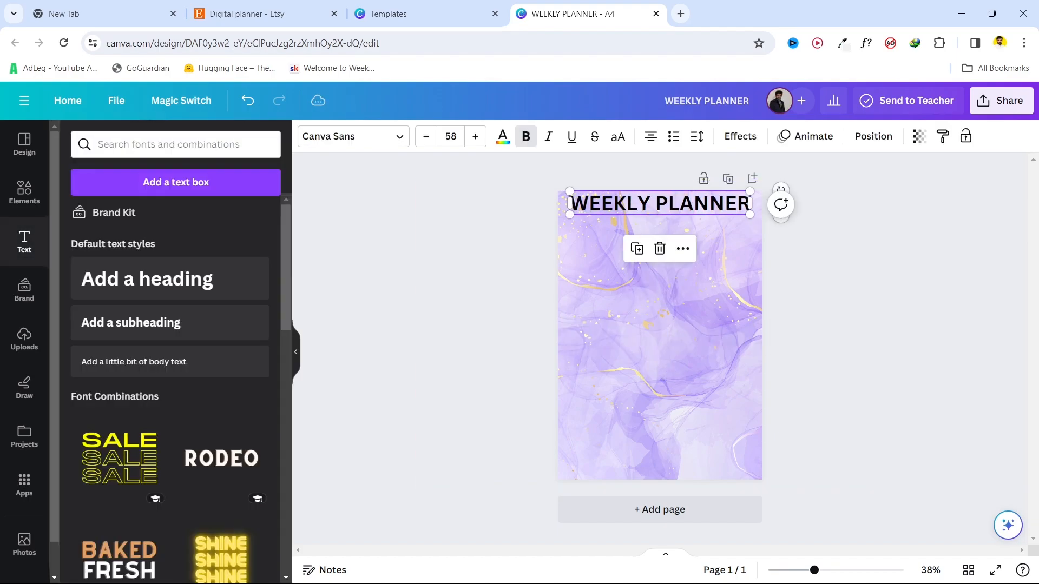
left_click_drag(660, 204, 660, 219)
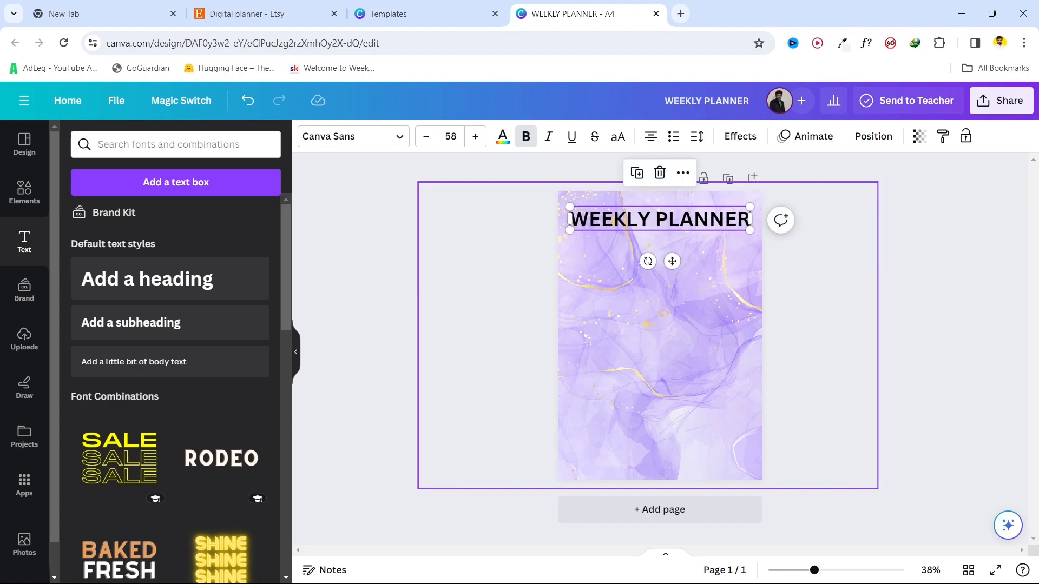
key("Escape")
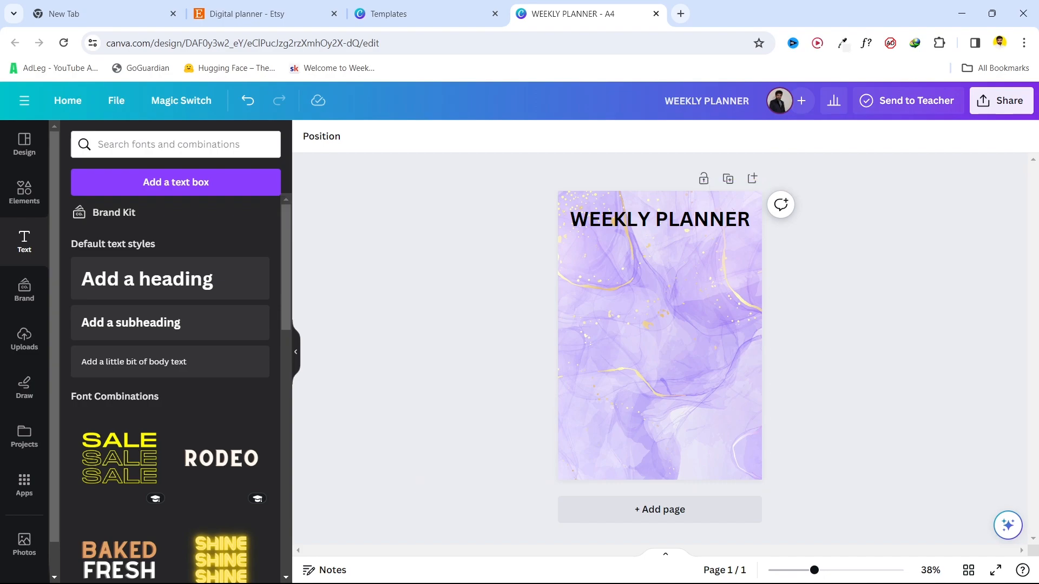
Step: Search the elements for "Square" and add the plain sharp-cornered square shape to the page
left_click(24, 193)
left_click(135, 144)
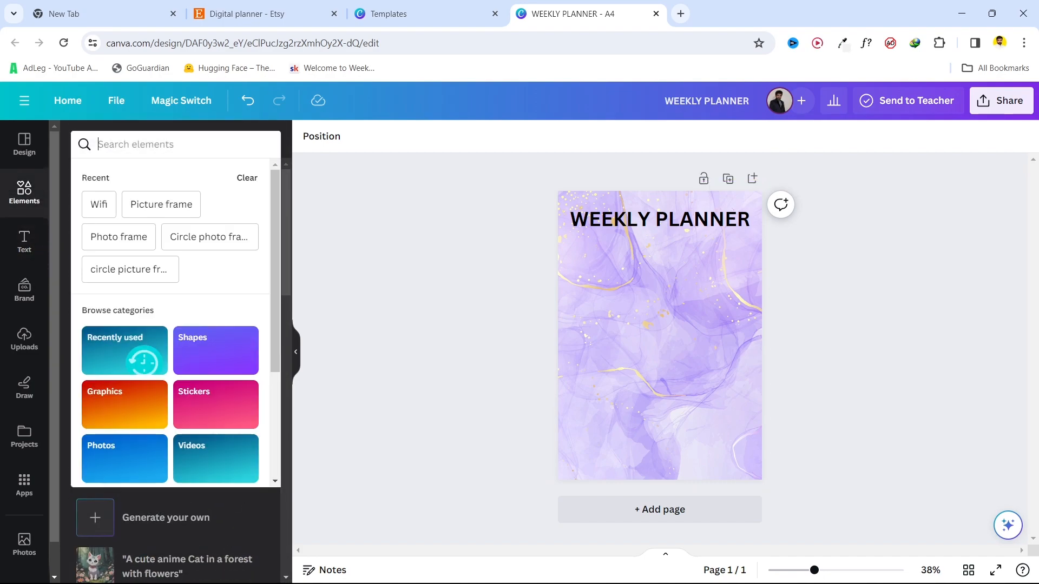
type("Sq")
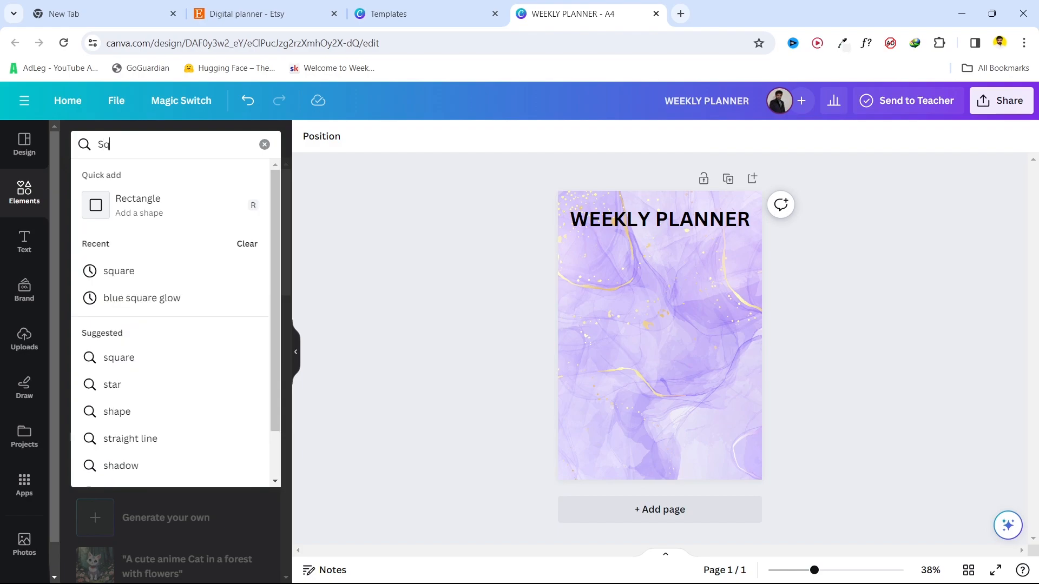
type("uare")
key("Return")
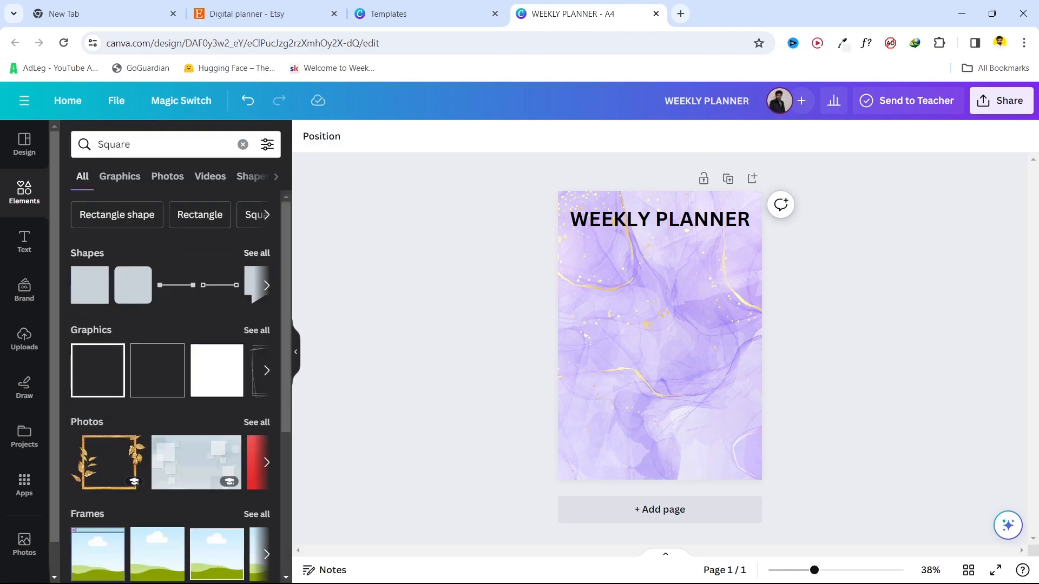
left_click(256, 253)
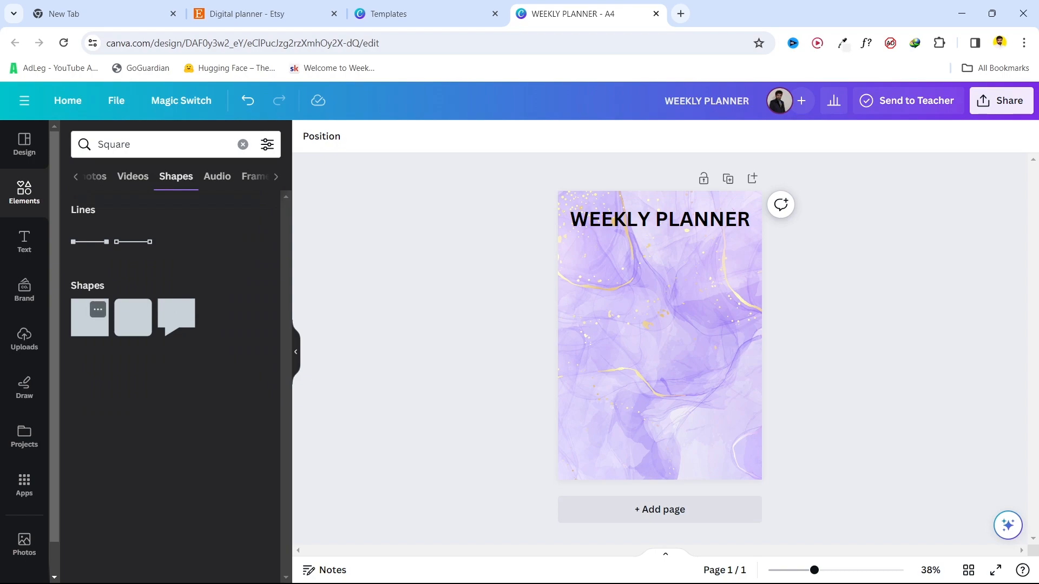
left_click(89, 318)
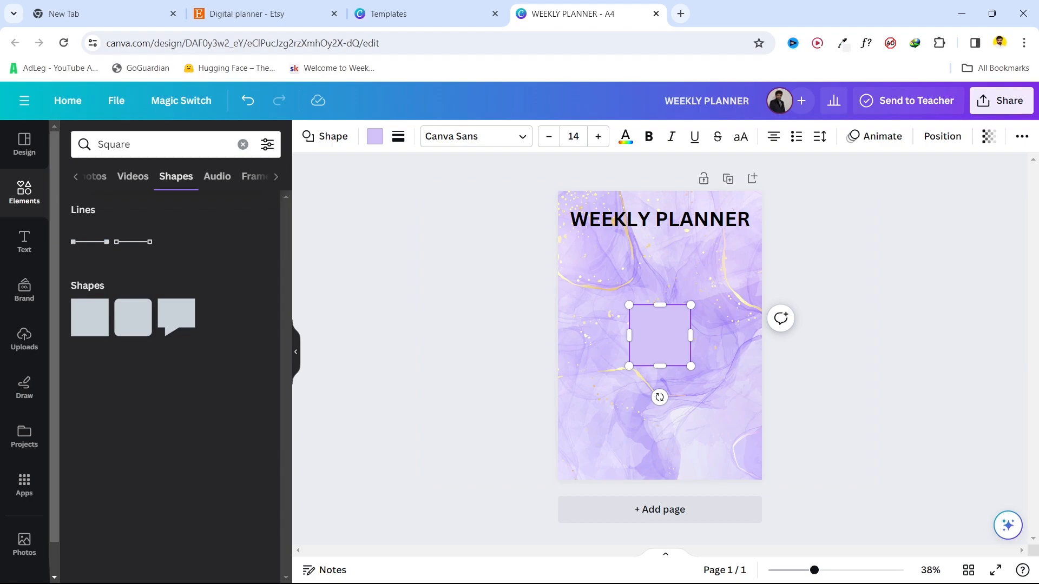
Step: Change the square's fill colour to white
left_click(374, 136)
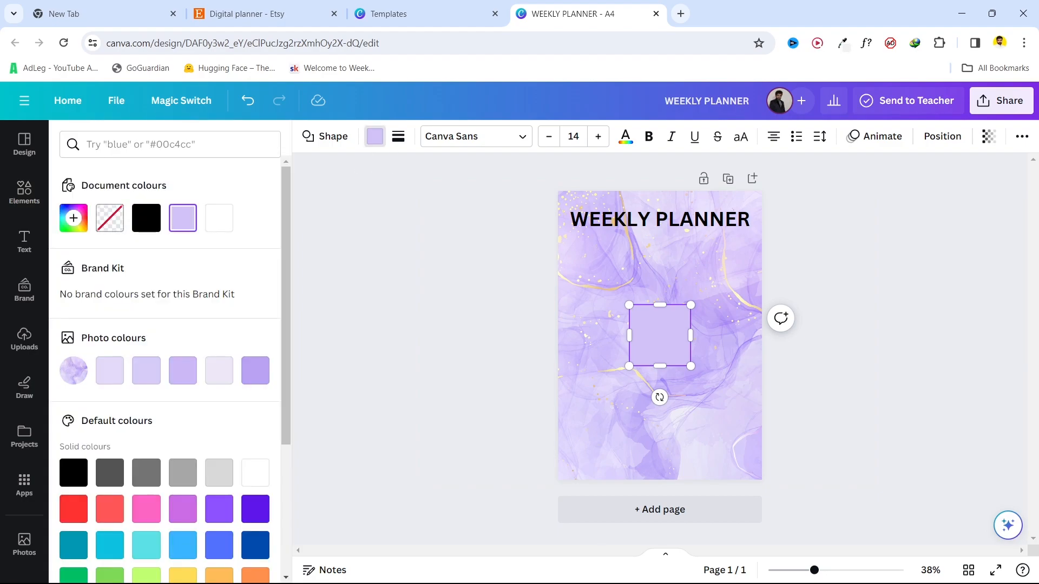
left_click(75, 216)
left_click_drag(112, 284, 72, 281)
key("Escape")
key("Escape")
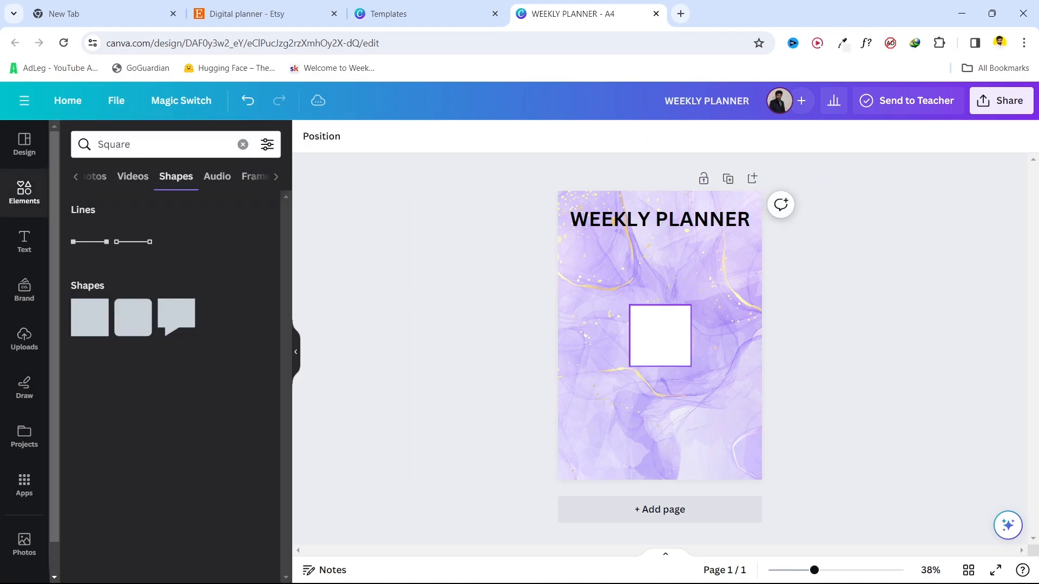
Step: Shrink the white square and place it below the heading near the page's left edge
left_click_drag(660, 335, 615, 305)
left_click_drag(648, 336, 625, 310)
left_click_drag(620, 307, 602, 285)
key("Escape")
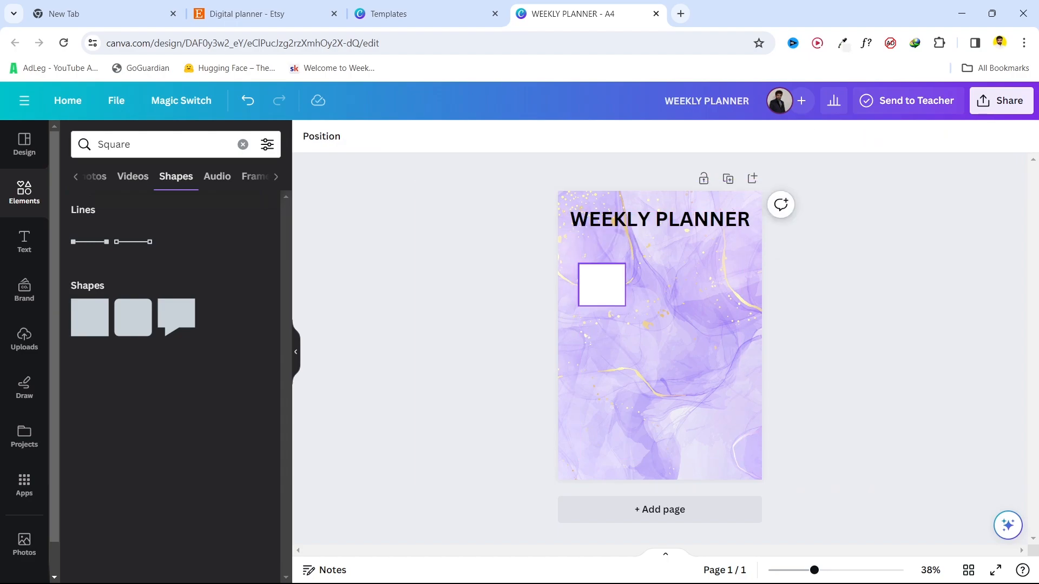
Step: Duplicate the white square twice to form a row of three across the page below the heading
left_click(601, 285)
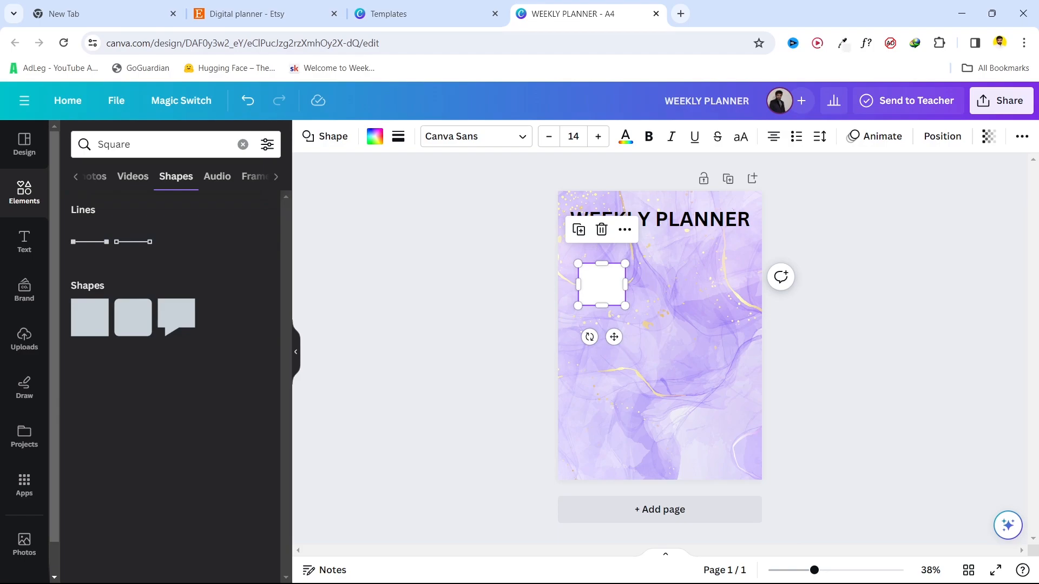
key("shift+Right")
key("shift+Down")
key("shift+Right")
key("shift+Down")
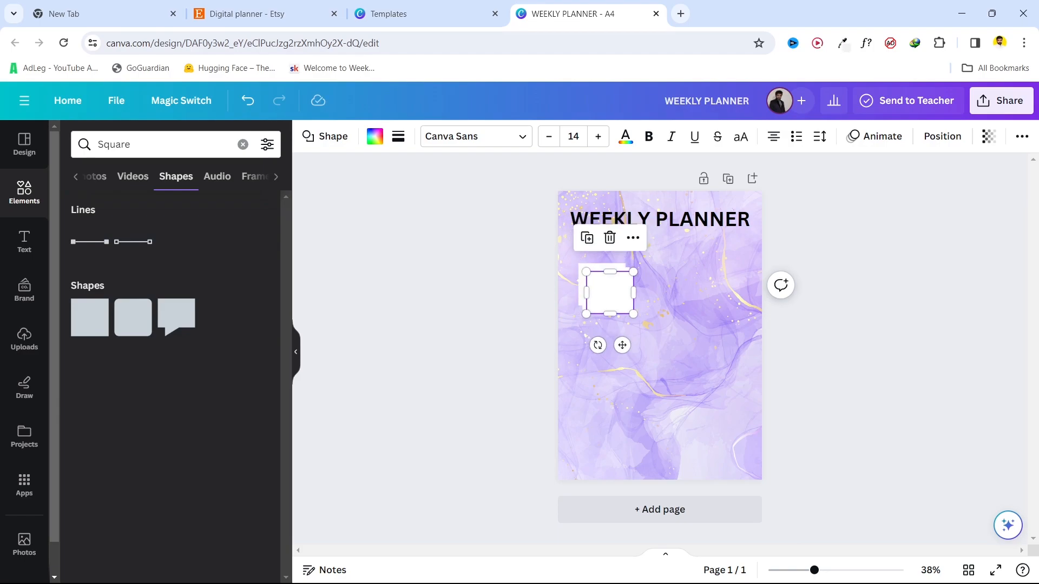
left_click_drag(610, 293, 726, 285)
left_click(602, 284)
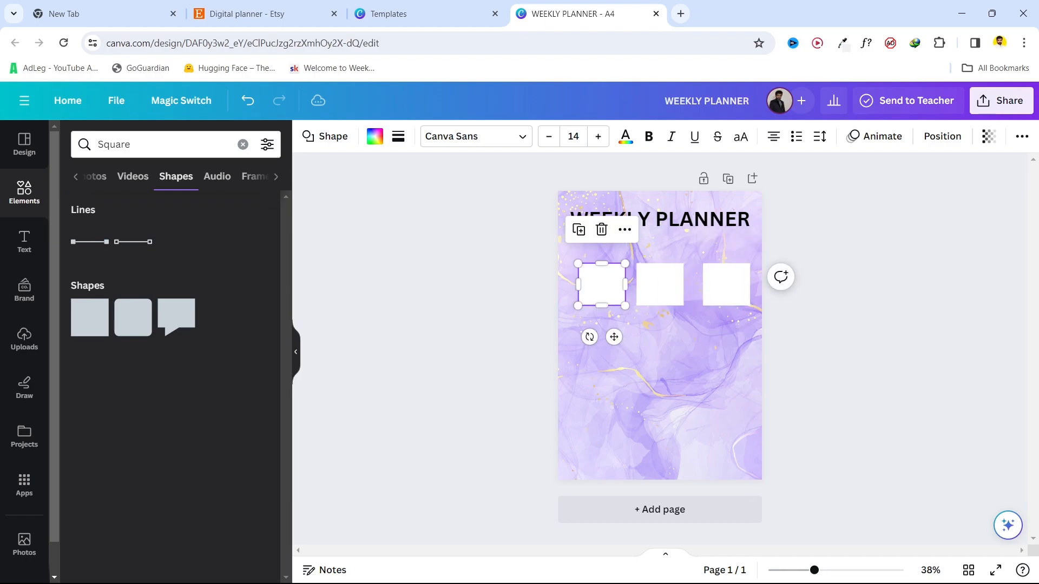
Step: Duplicate the three squares as a second row beneath the first and add a seventh square centred below them
left_click_drag(602, 284, 727, 345)
left_click(602, 345)
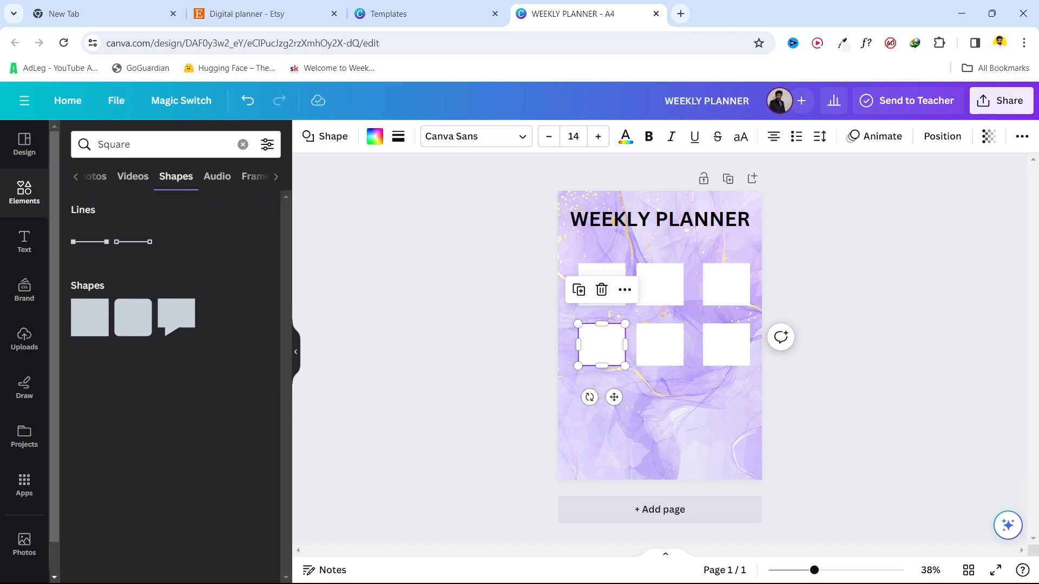
key("ctrl+d")
left_click_drag(606, 349, 660, 411)
key("Escape")
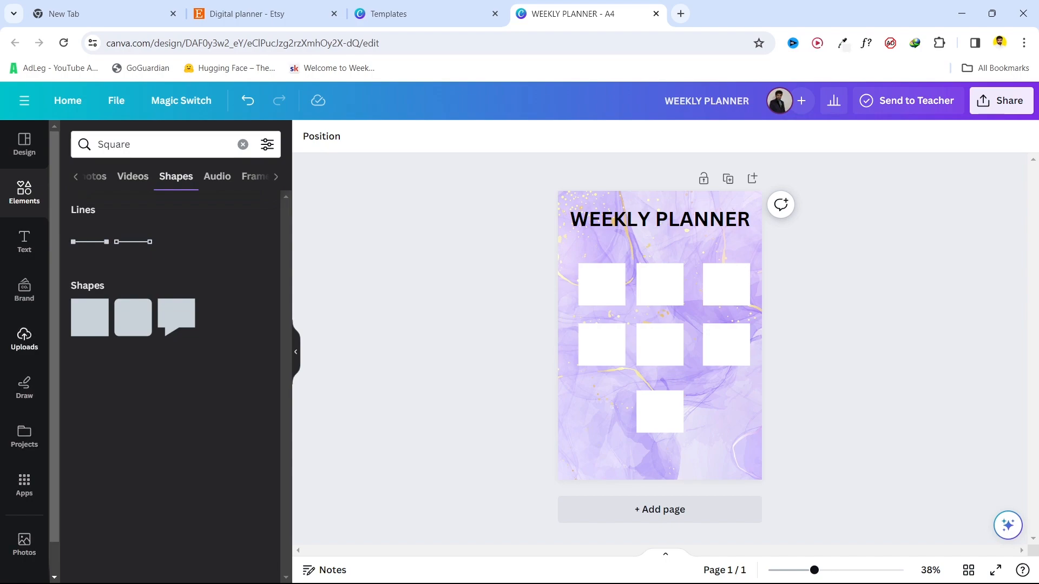
Step: Add a subheading reading "M", enlarge it to font size 107 and centre it on the first square
left_click(24, 241)
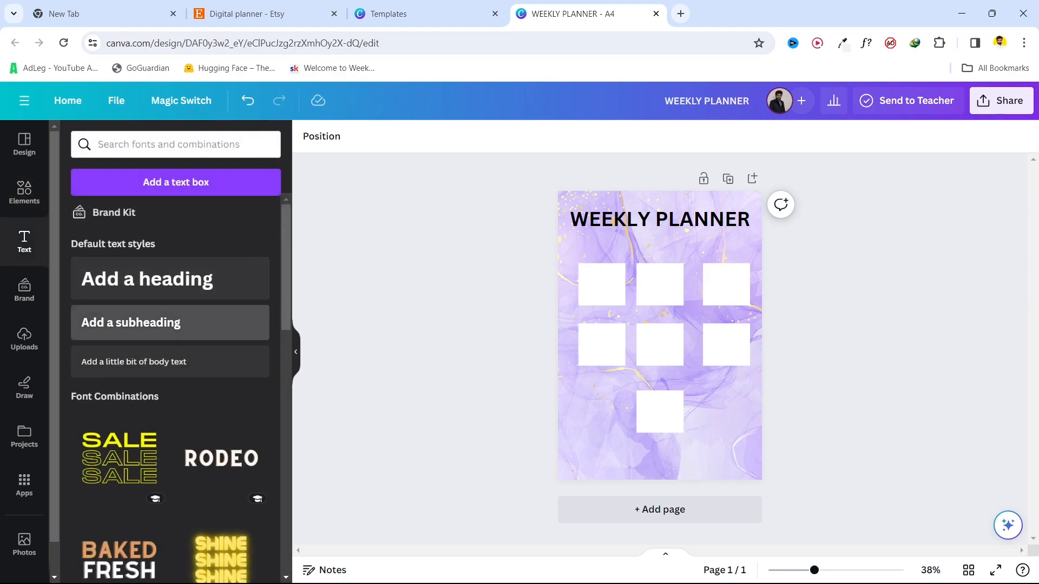
double_click(170, 323)
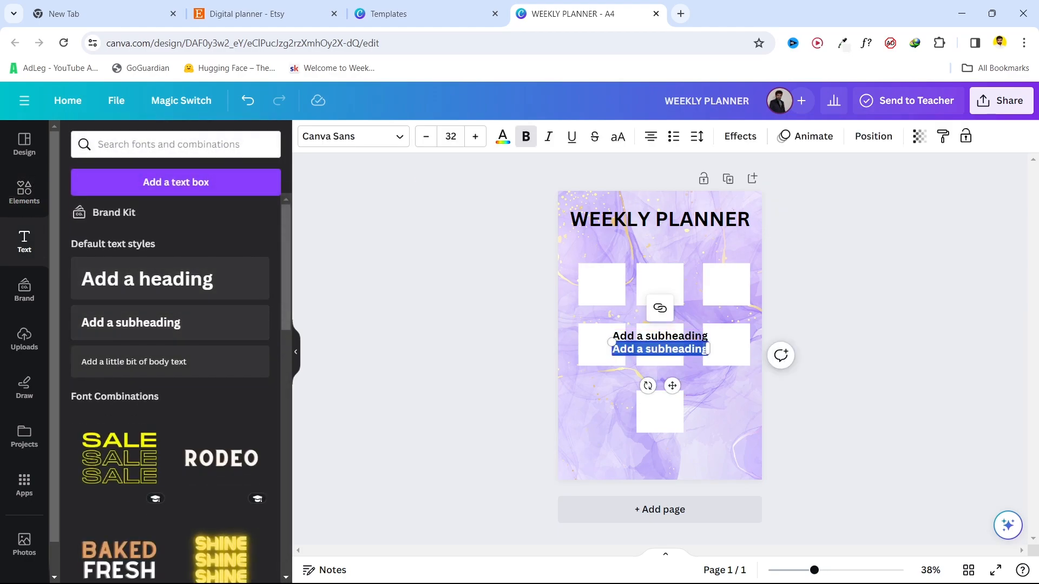
key("ctrl+z")
key("Return")
key("BackSpace")
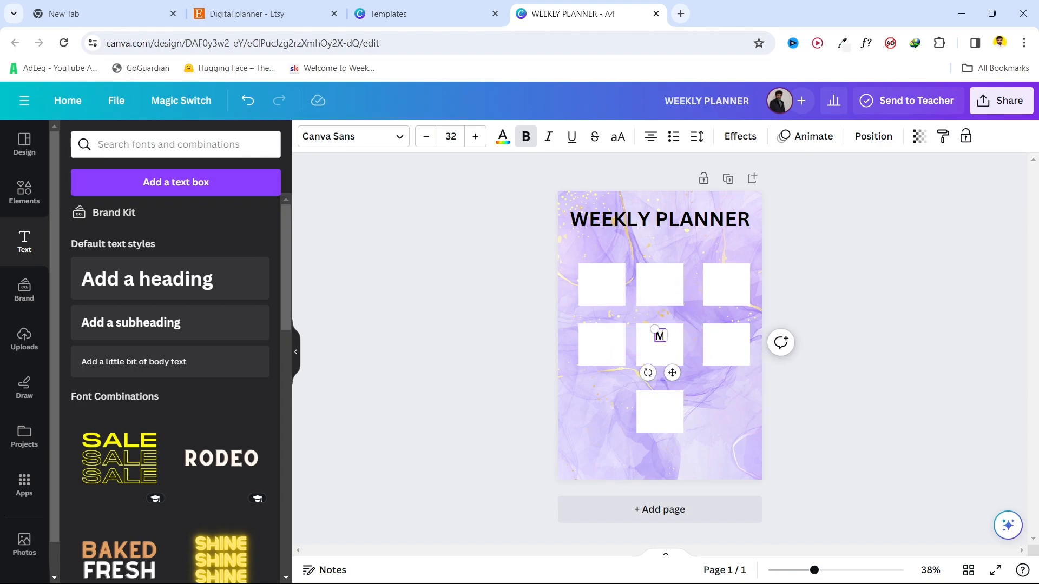
left_click_drag(654, 329, 660, 285)
key("ctrl+d")
key("t")
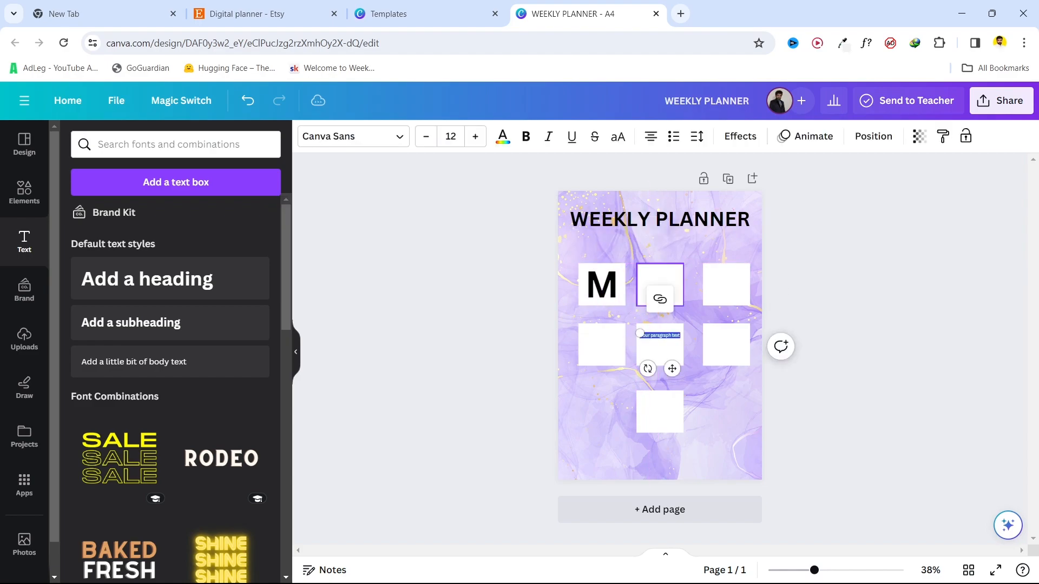
left_click(630, 345)
left_click(660, 335)
key("Delete")
Step: Duplicate the letter M onto the middle square of the first row and change it to "T"
left_click(602, 284)
key("ctrl+d")
left_click_drag(602, 285, 660, 284)
double_click(660, 284)
key("BackSpace")
type("T")
key("Escape")
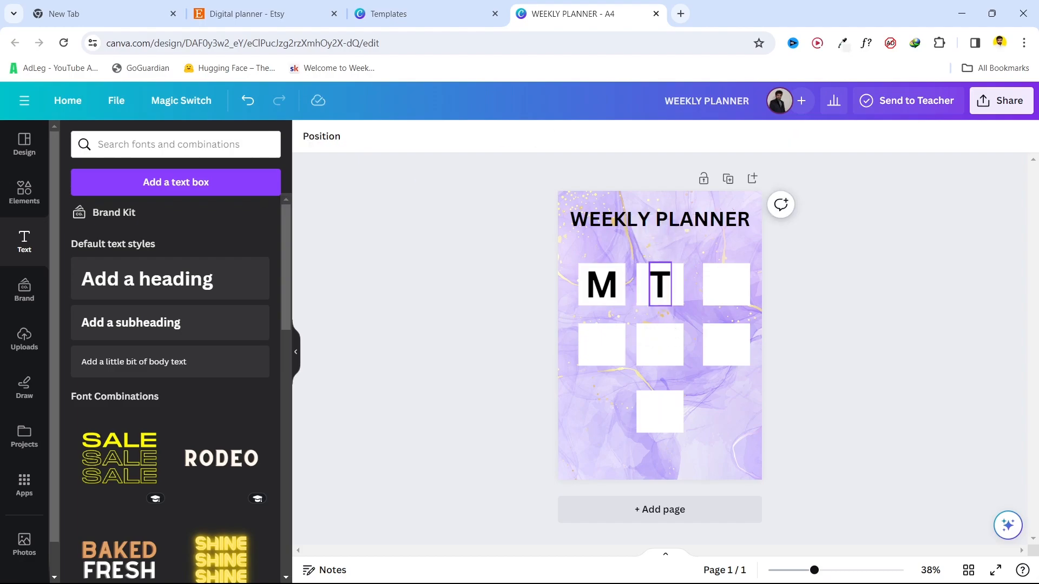
Step: Duplicate the letter T onto the third square of the first row and change it to "W"
left_click(660, 284)
key("ctrl+d")
left_click_drag(662, 284, 726, 284)
double_click(730, 284)
key("BackSpace")
type("W")
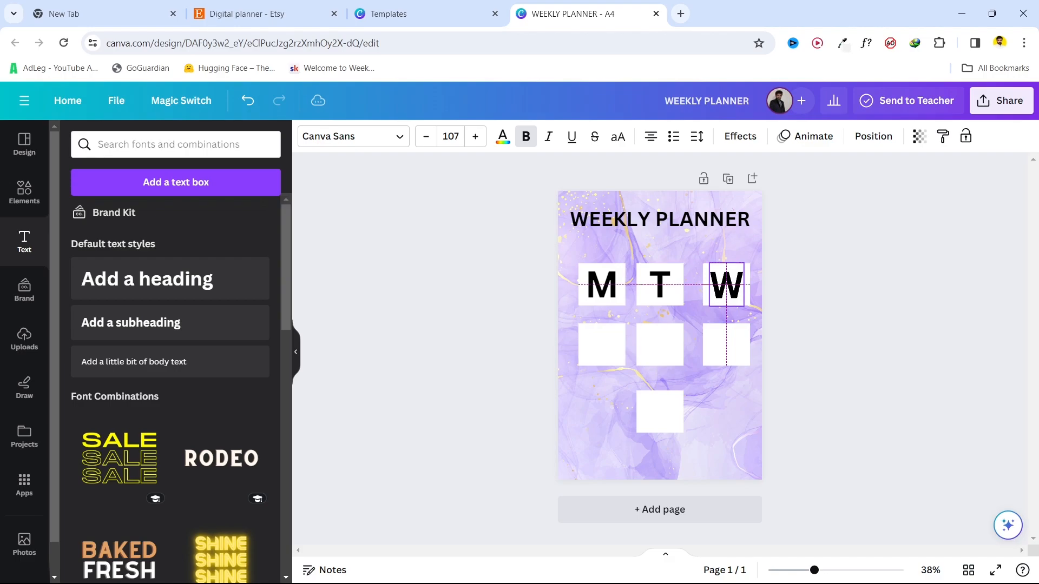
Step: Duplicate the letter M onto the first square of the second row and change it to "T"
left_click(602, 284)
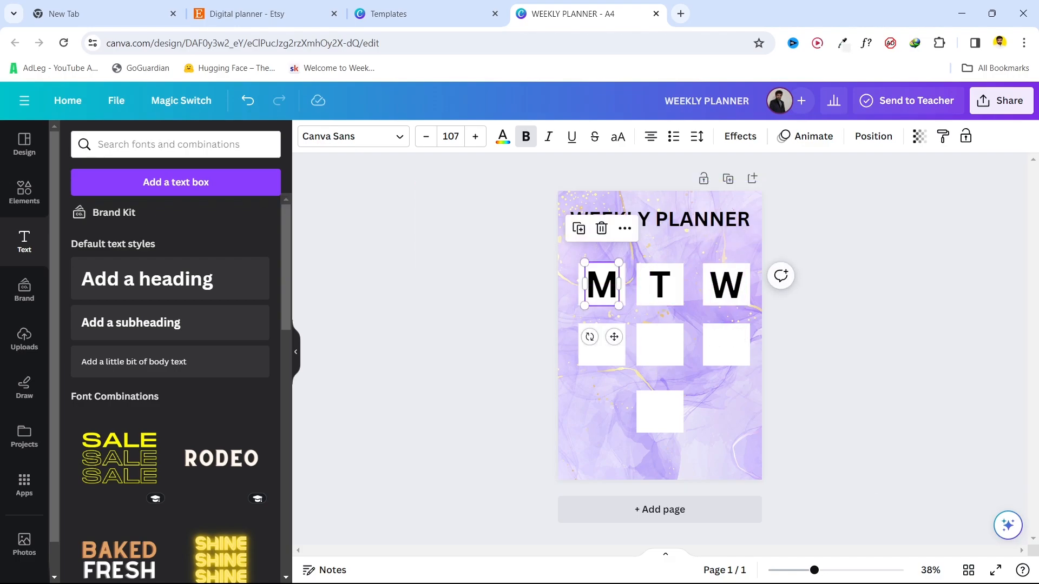
key("ctrl+d")
left_click_drag(604, 287, 599, 344)
double_click(600, 345)
key("BackSpace")
type("T")
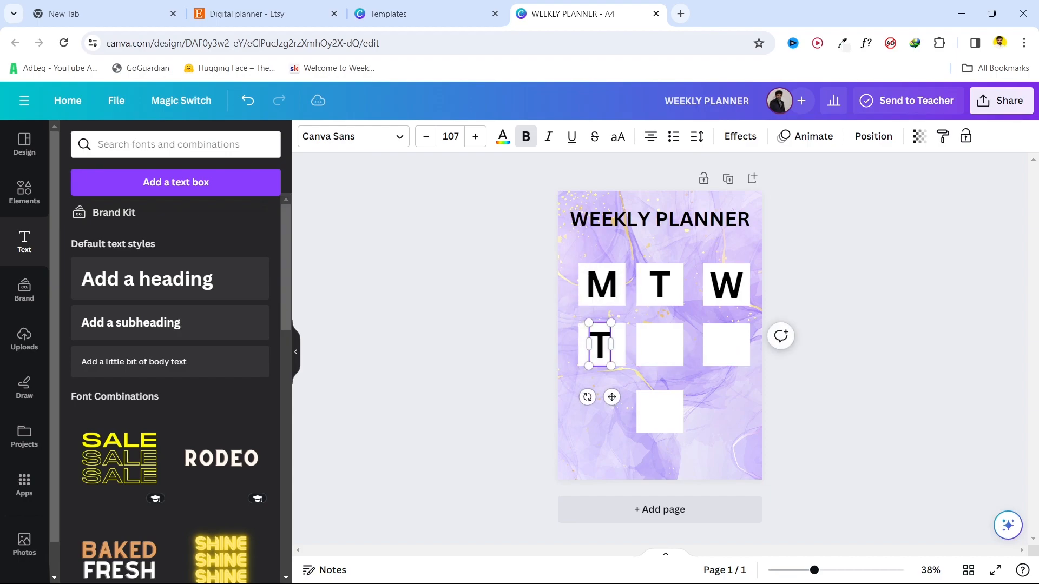
key("Escape")
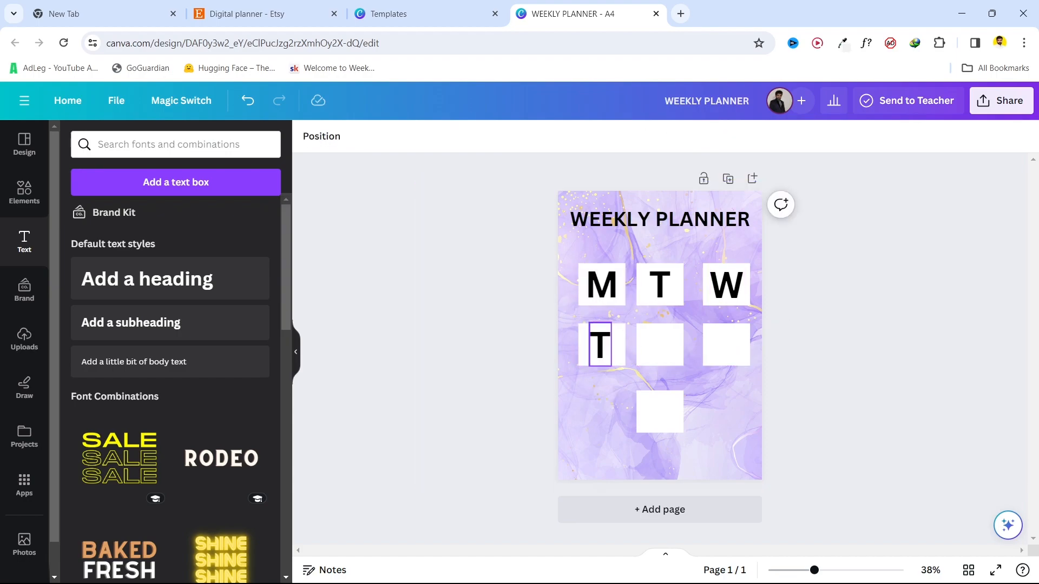
Step: Copy the second row's letter T onto the middle square of that row and change it to "F"
left_click(600, 344)
left_click_drag(599, 344, 660, 344)
double_click(660, 345)
key("BackSpace")
type("F")
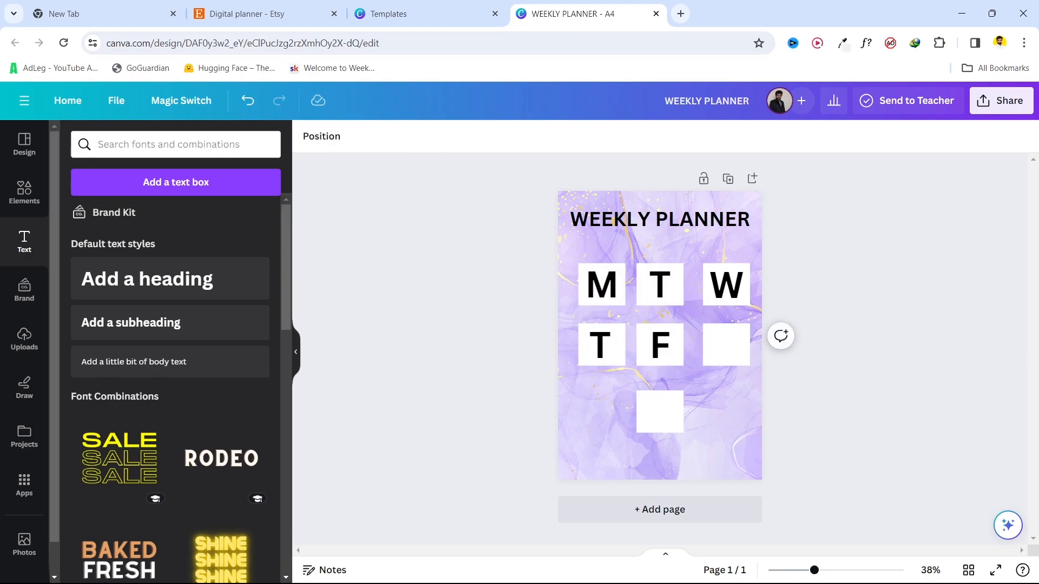
Step: Copy the letter F onto the last square of the second row and change it to "S"
left_click_drag(660, 344, 726, 346)
double_click(726, 345)
key("BackSpace")
type("S")
key("Escape")
Step: Duplicate the letter S and centre the copy on the single square in the bottom row
left_click_drag(726, 346, 730, 349)
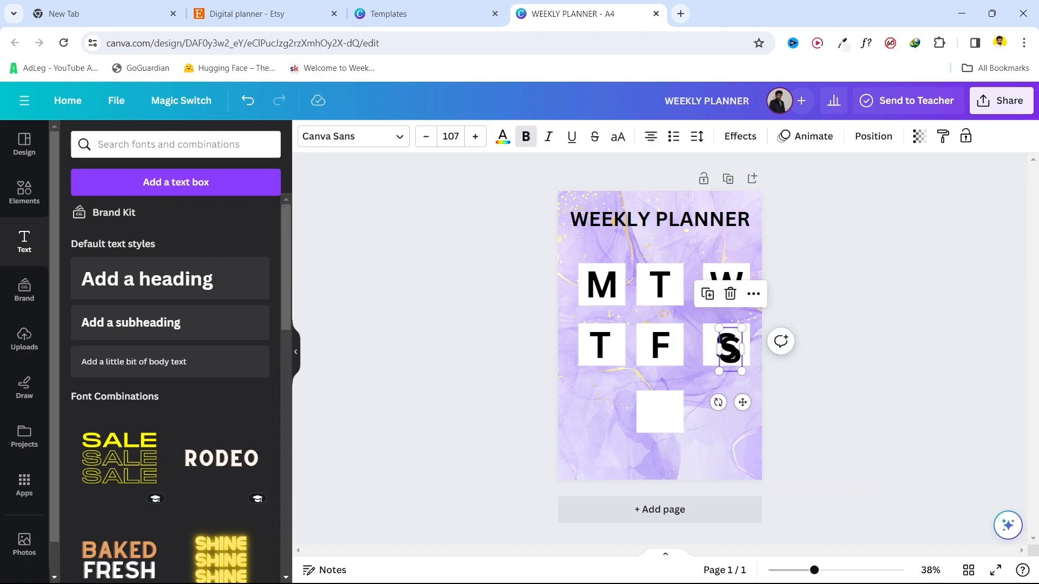
double_click(730, 350)
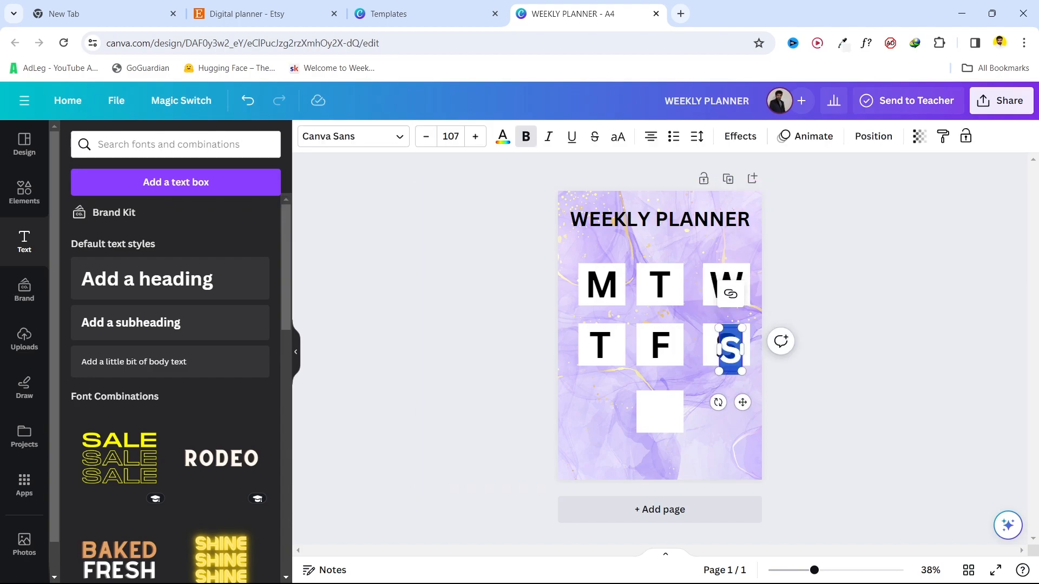
key("Escape")
key("Escape")
left_click_drag(730, 349, 659, 409)
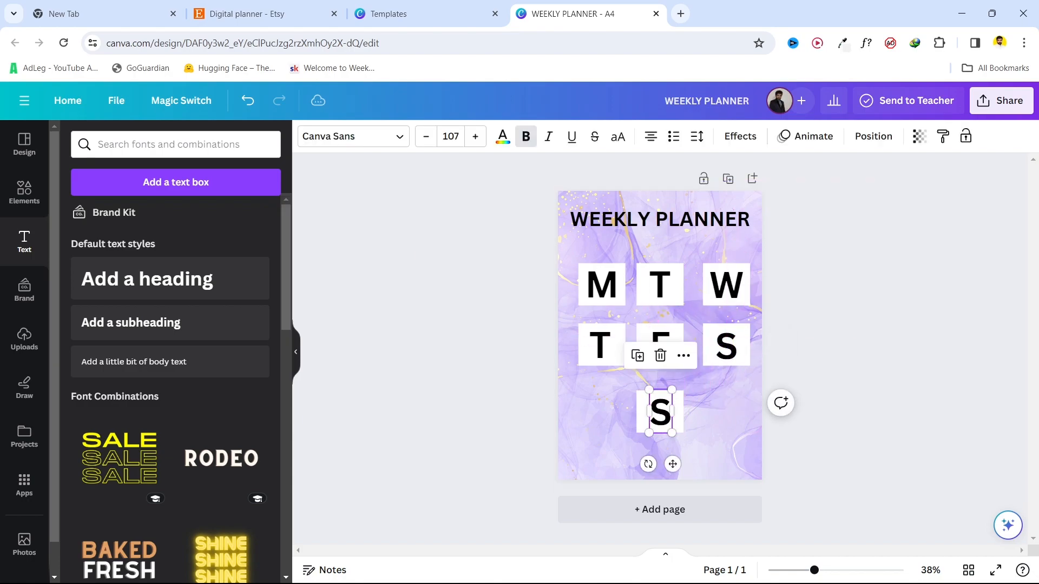
Step: Add a blank second page after the planner cover page
left_click(659, 509)
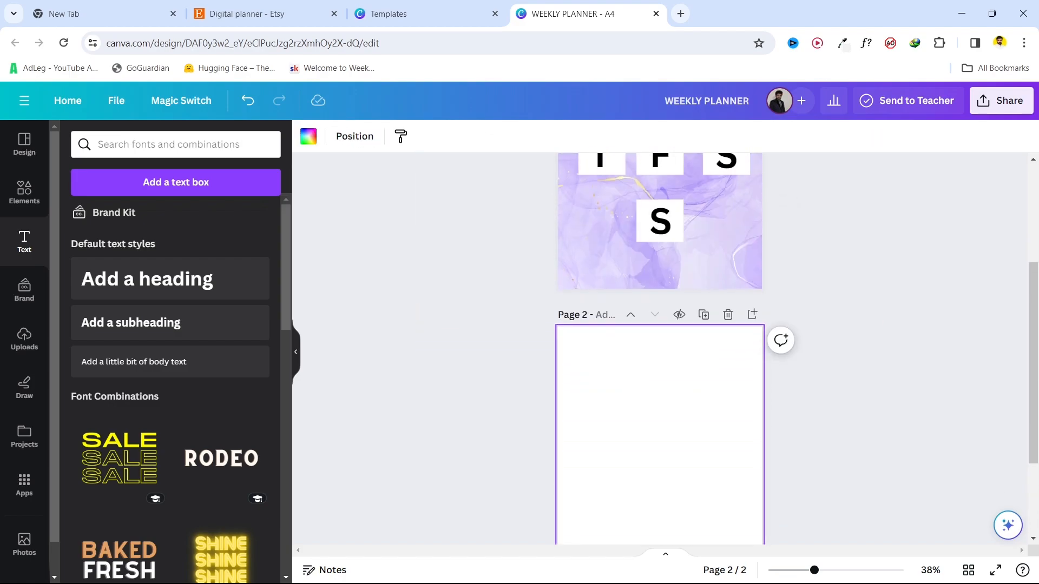
scroll(659, 325, "up", 2)
scroll(659, 325, "up", 1)
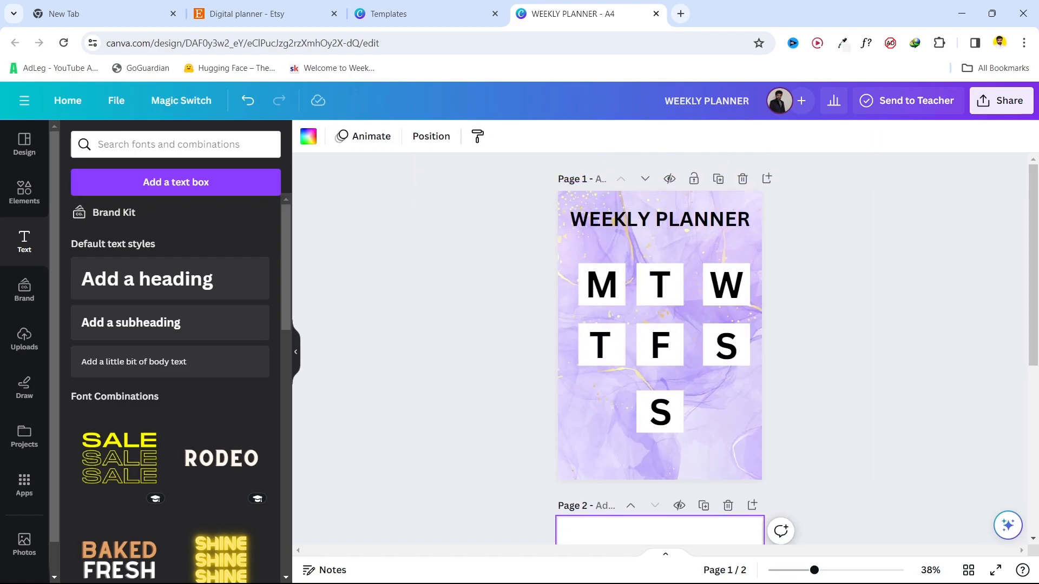
scroll(659, 336, "down", 3)
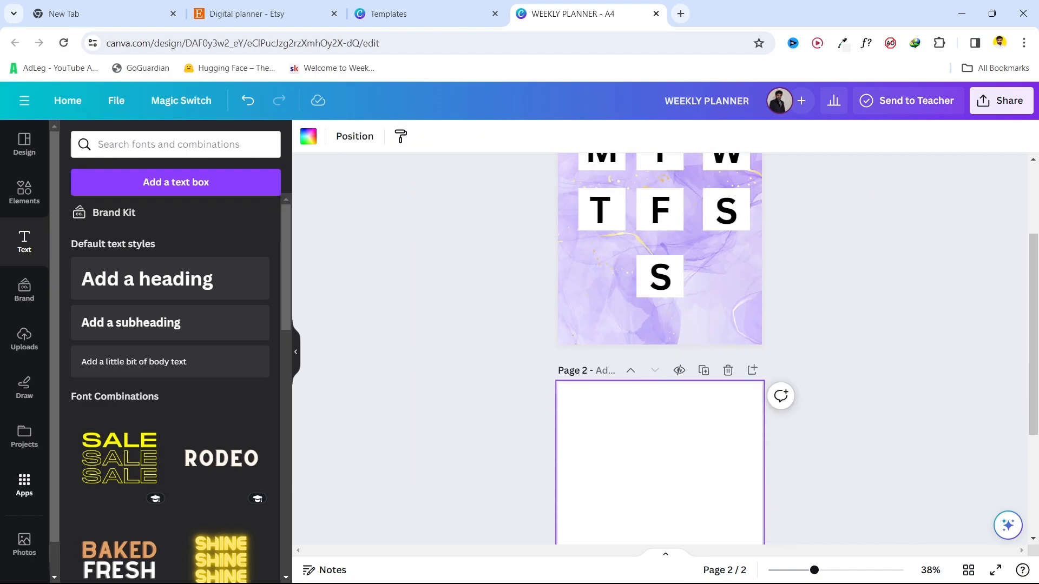
Step: Add the pale lavender textured photo from the "Purple Background" photo results to page 2
left_click(24, 544)
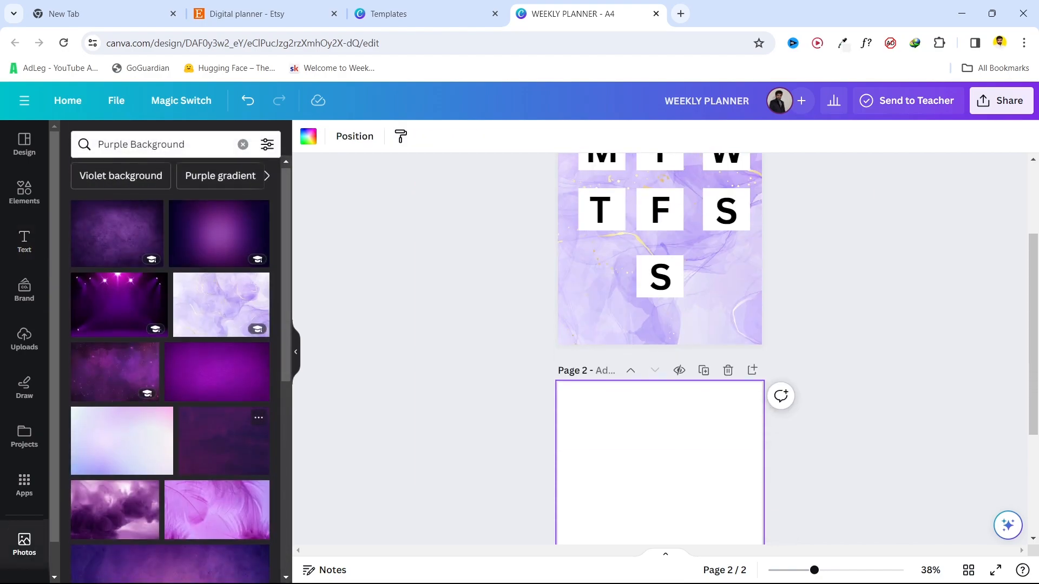
scroll(170, 357, "down", 2)
scroll(170, 357, "down", 4)
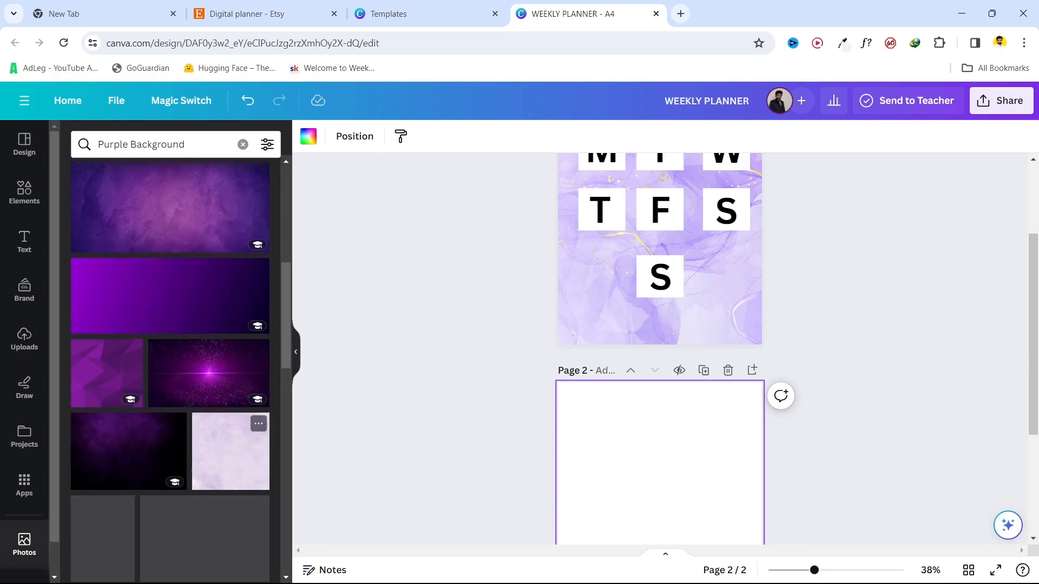
left_click(230, 452)
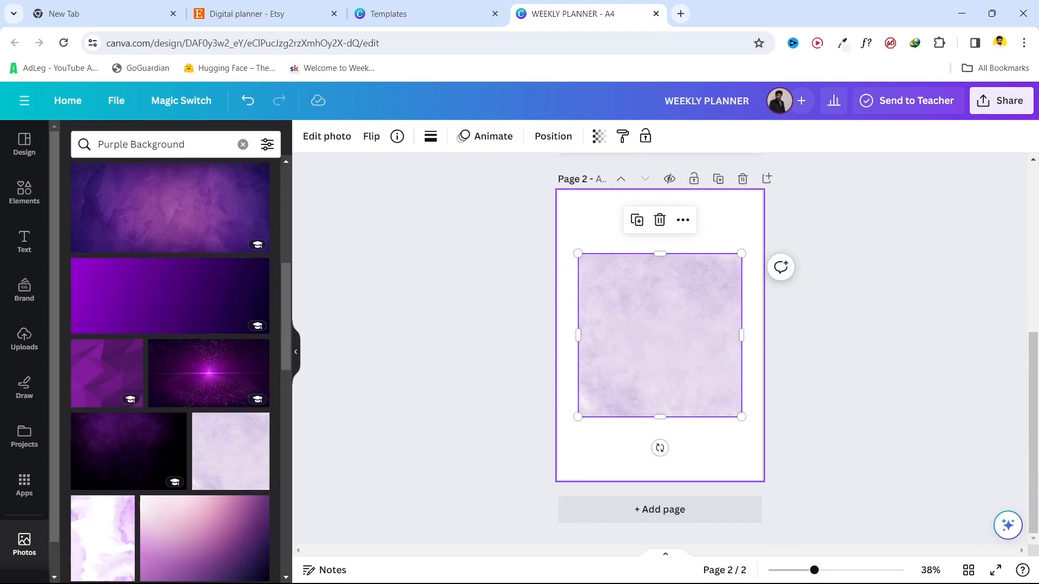
Step: Enlarge the lavender textured photo until it covers the whole of page 2 as its background
left_click_drag(741, 415, 805, 480)
scroll(804, 480, "up", 3)
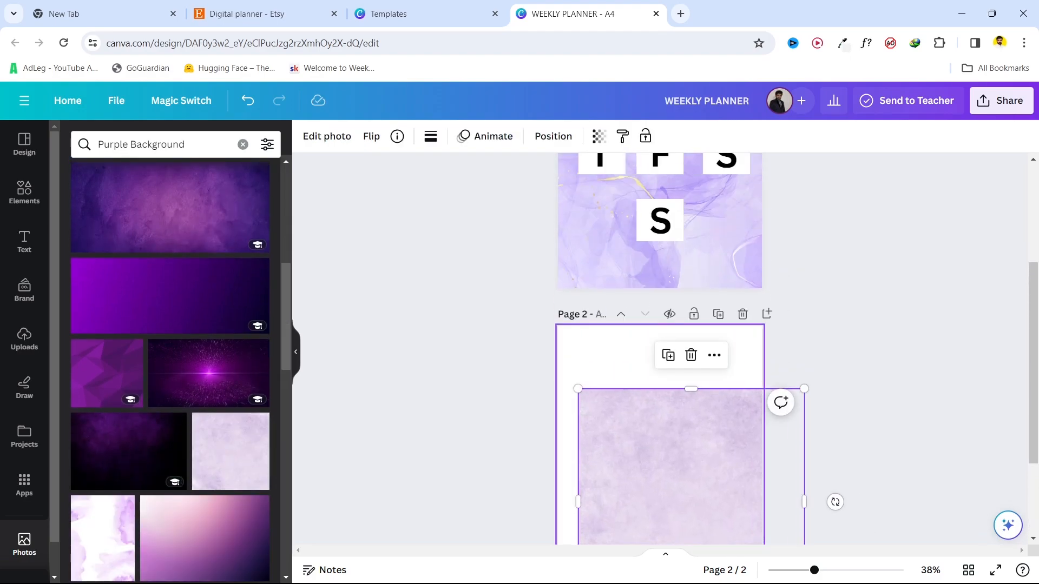
scroll(833, 365, "down", 3)
left_click_drag(578, 251, 507, 182)
left_click(834, 329)
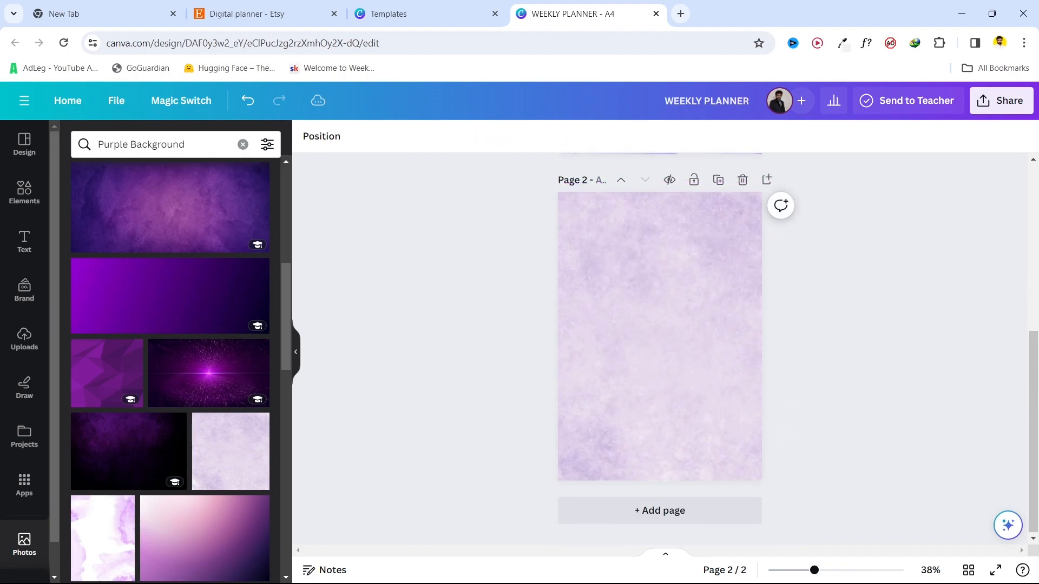
scroll(660, 346, "up", 3)
scroll(660, 346, "down", 3)
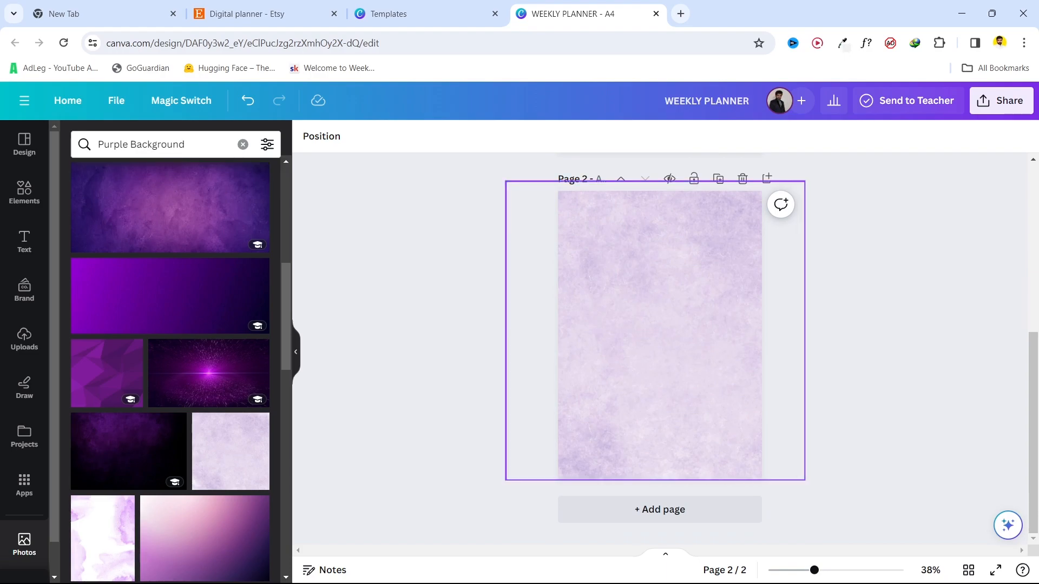
Step: Search the shape elements for "Line"
left_click(23, 193)
double_click(113, 145)
key("BackSpace")
scroll(600, 288, "up", 5)
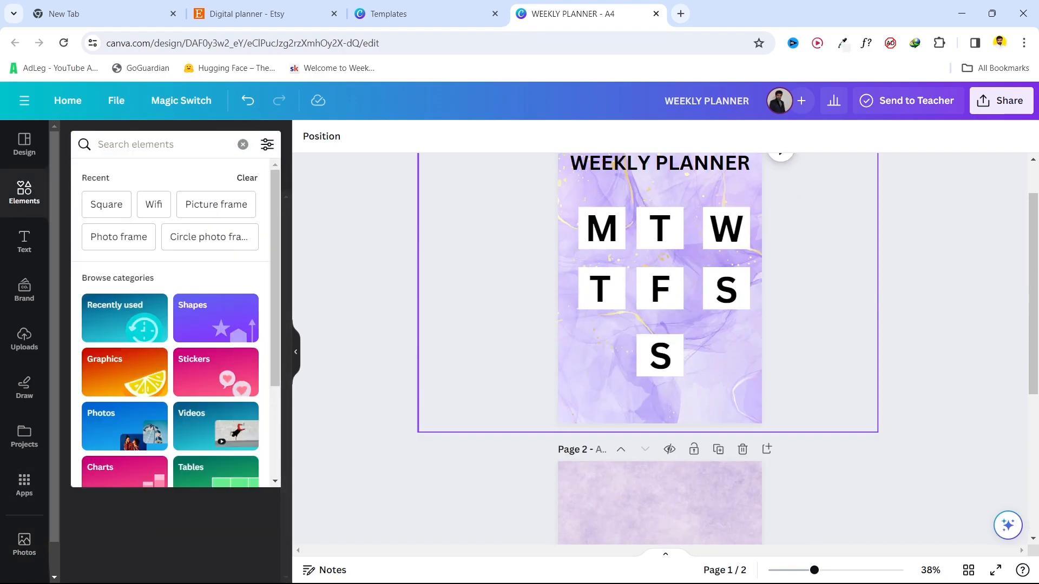
scroll(600, 289, "down", 3)
left_click(215, 318)
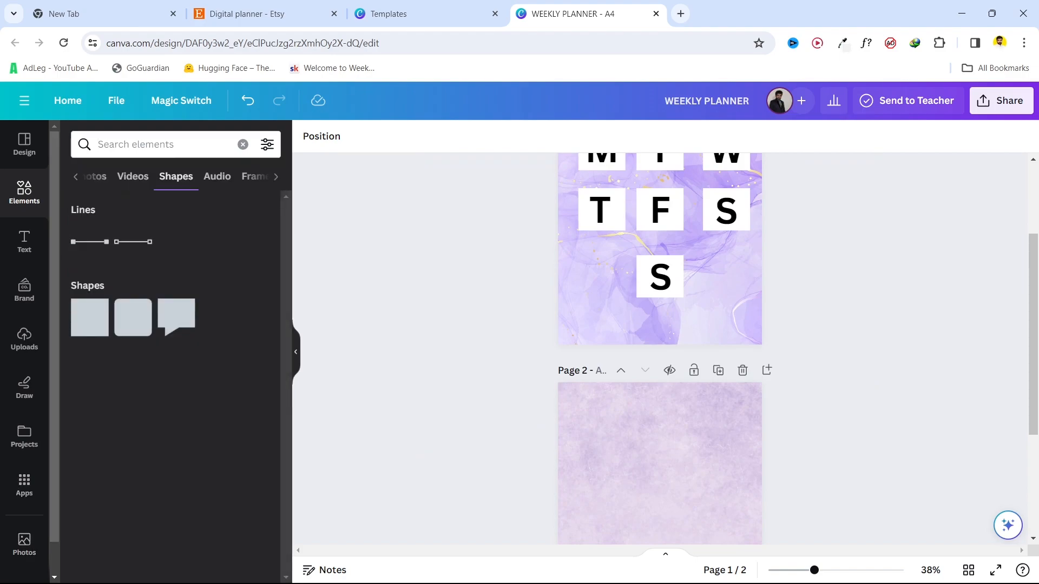
left_click(97, 144)
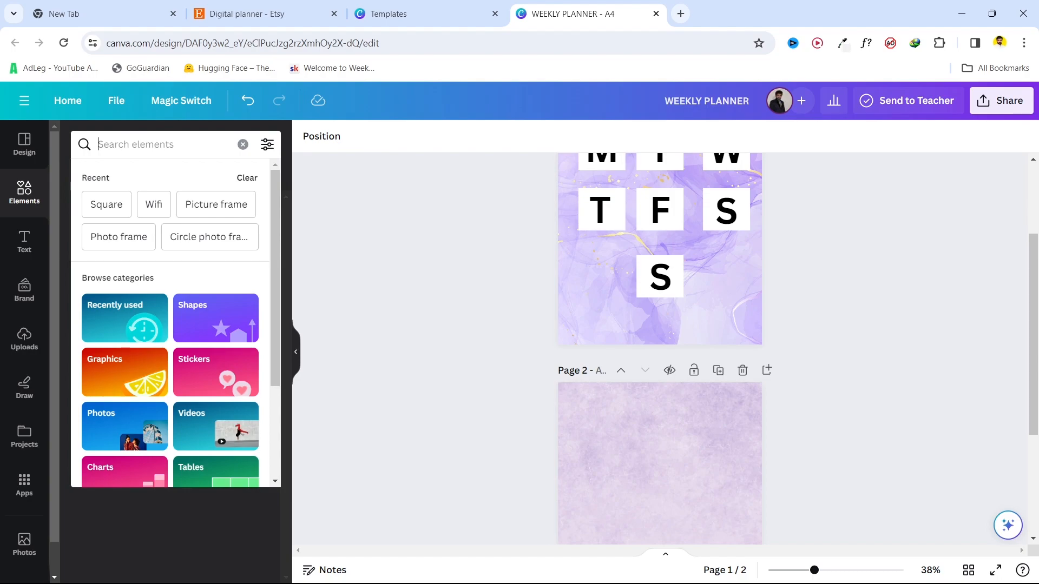
type("Line")
key("Return")
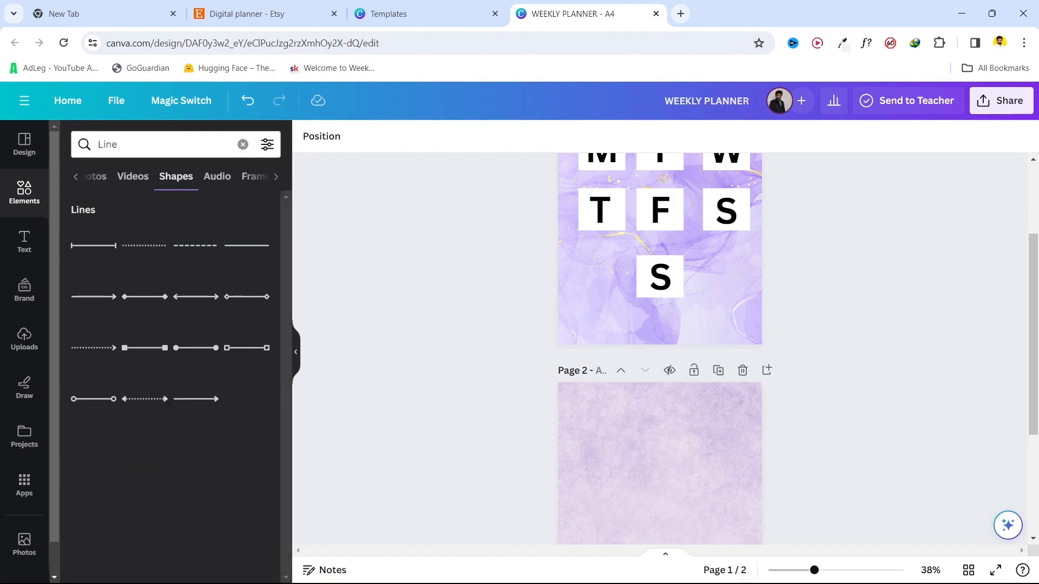
Step: Add a dotted line to page 2, lengthen it and centre it near the top of the page
left_click(143, 245)
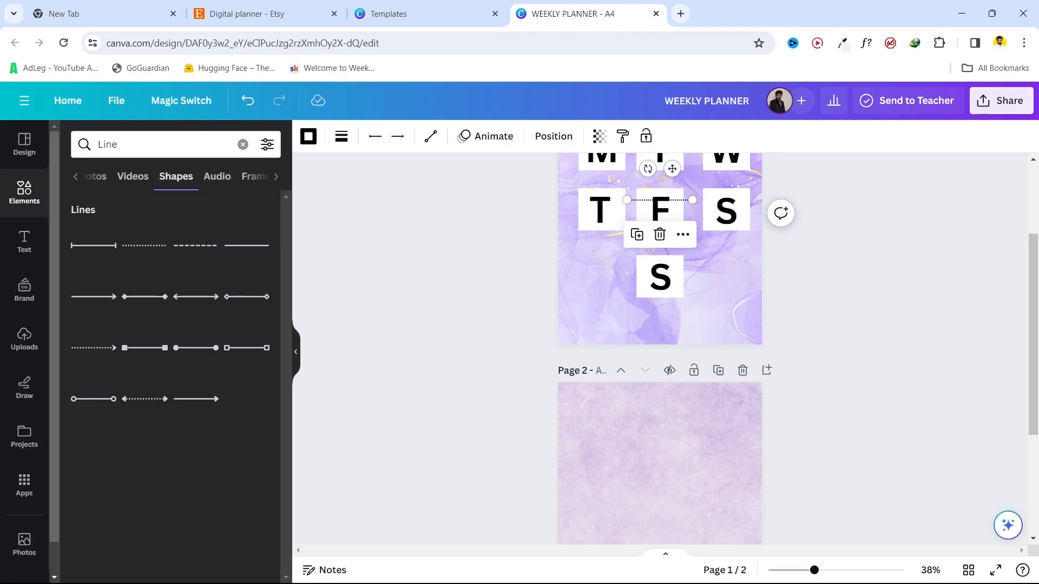
key("ctrl+z")
scroll(660, 349, "down", 1)
left_click(660, 405)
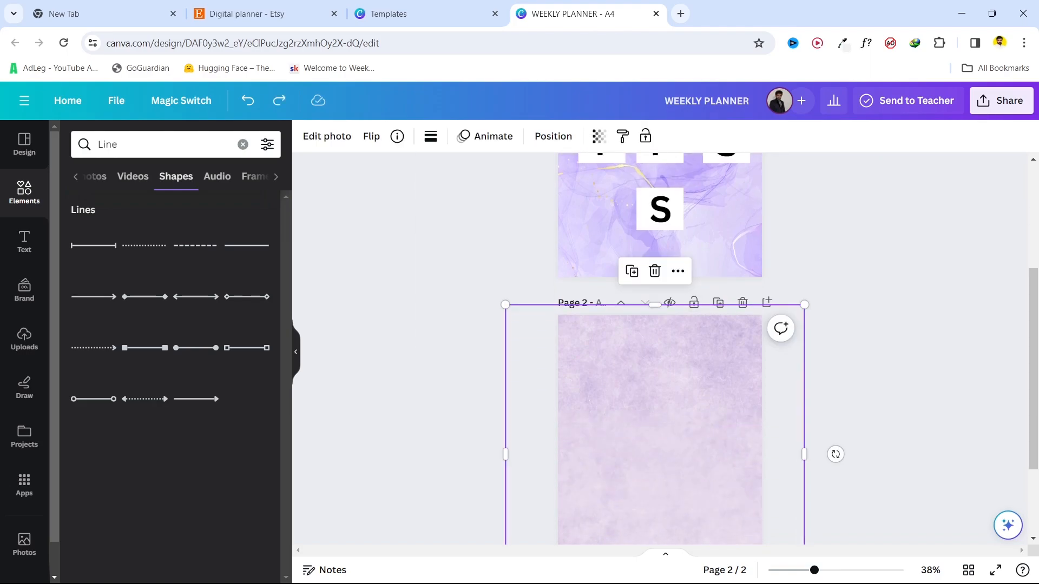
scroll(660, 406, "down", 2)
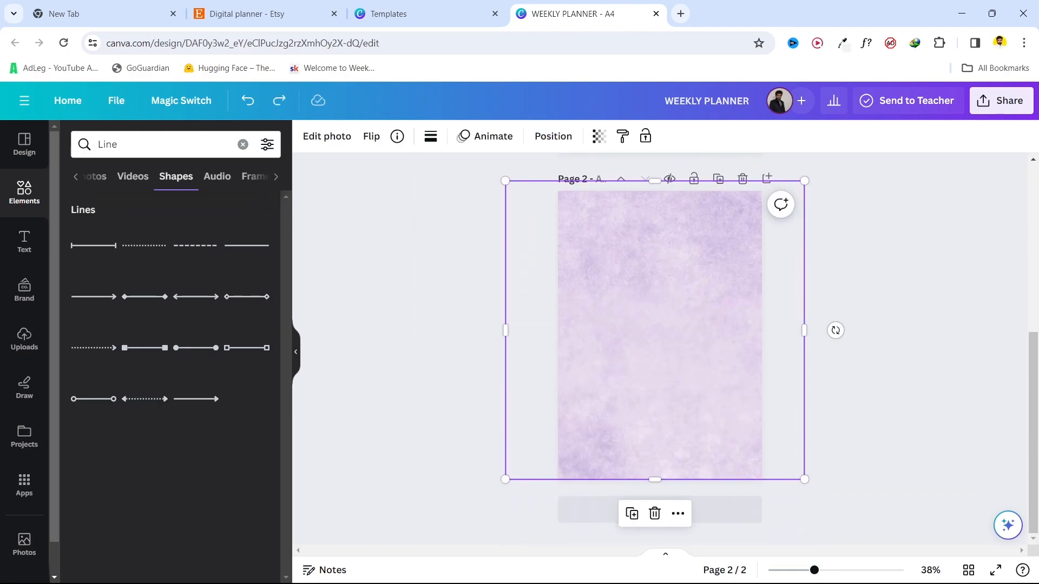
left_click(144, 245)
left_click_drag(691, 334, 754, 334)
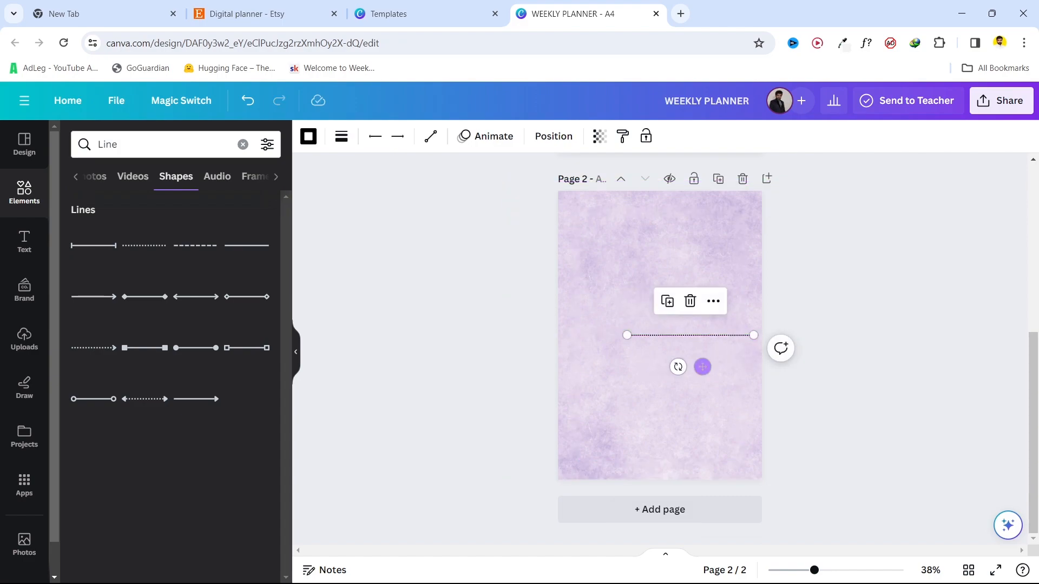
left_click_drag(703, 367, 673, 244)
key("Escape")
scroll(645, 297, "up", 2)
scroll(645, 297, "down", 1)
scroll(645, 297, "down", 1)
left_click(660, 279)
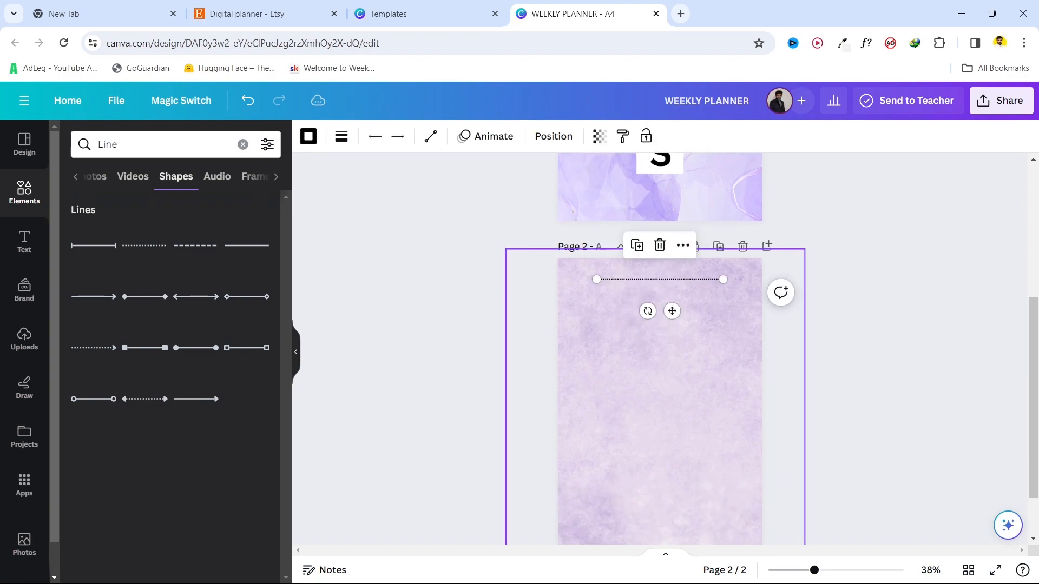
key("Escape")
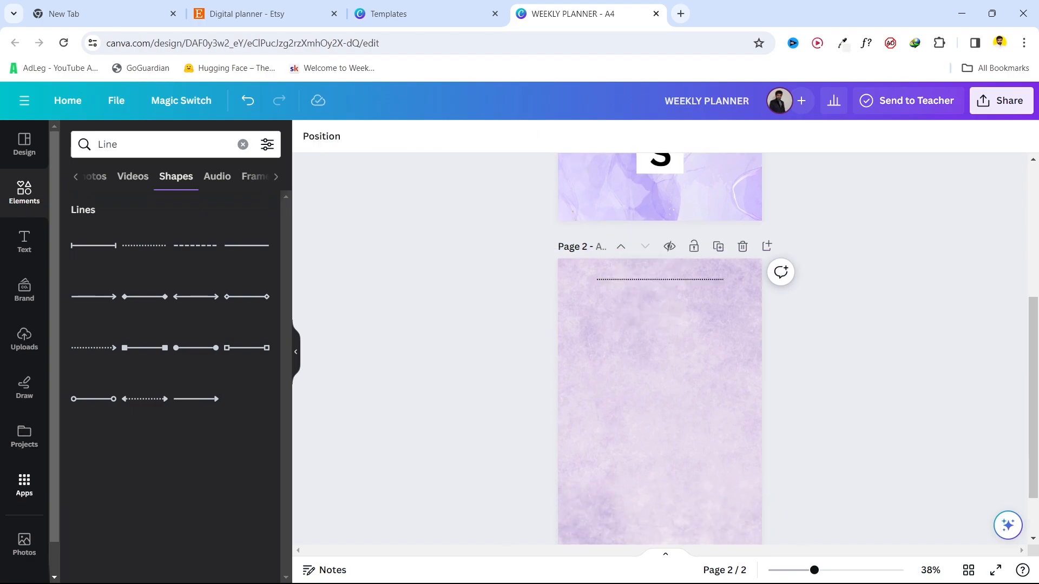
Step: Add a "Day:" heading to page 2, shrink it and place it at the start of the dotted line
left_click(24, 242)
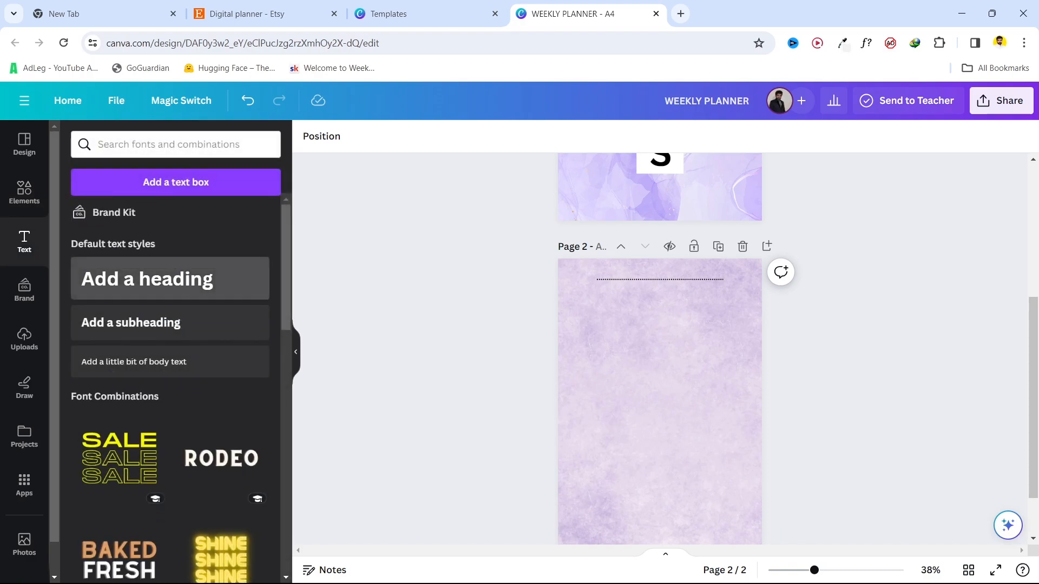
left_click(147, 279)
key("BackSpace")
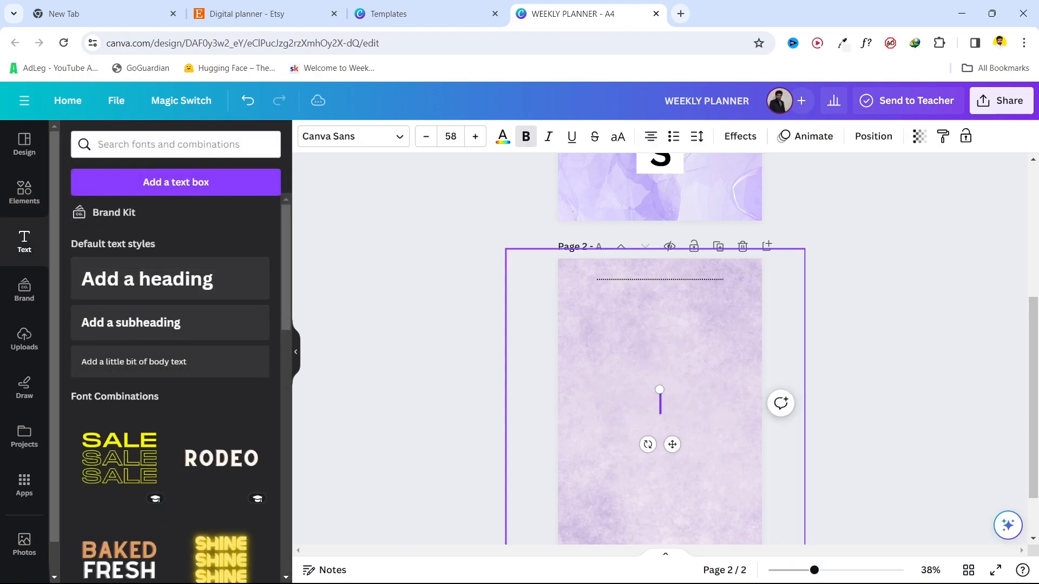
type("Day")
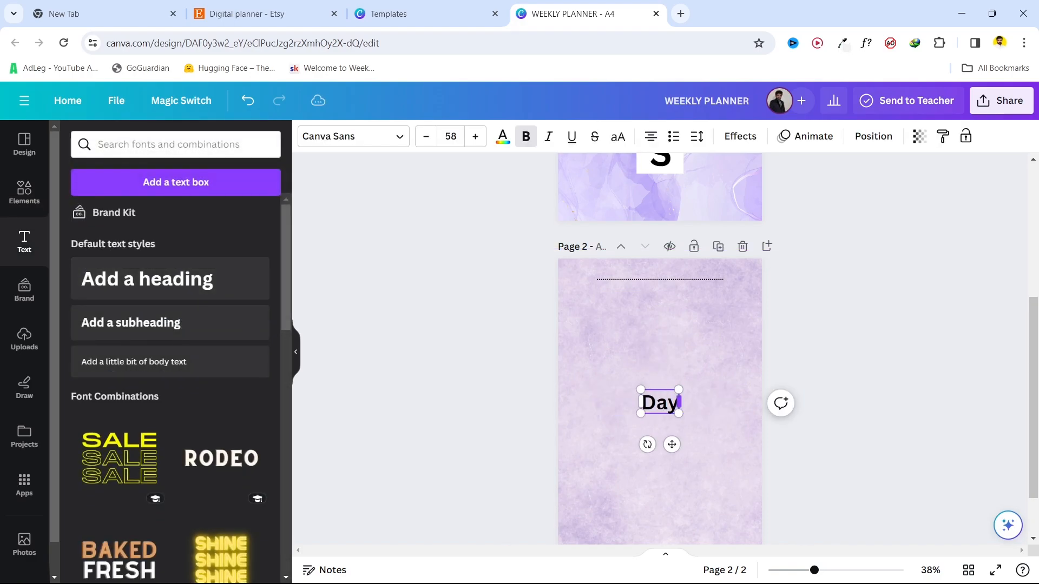
type(":")
key("Escape")
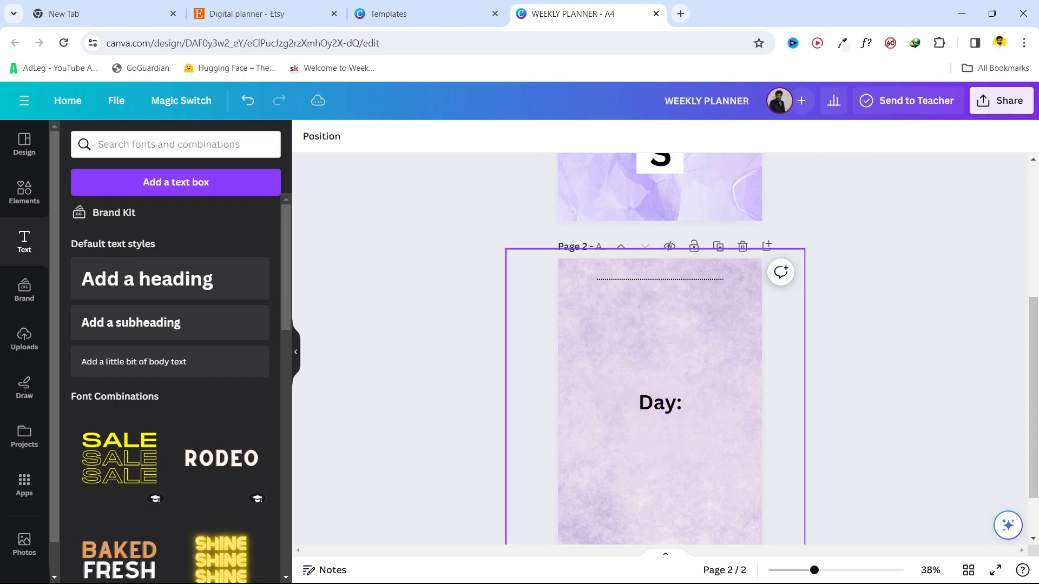
left_click_drag(660, 402, 584, 271)
key("Escape")
key("Escape")
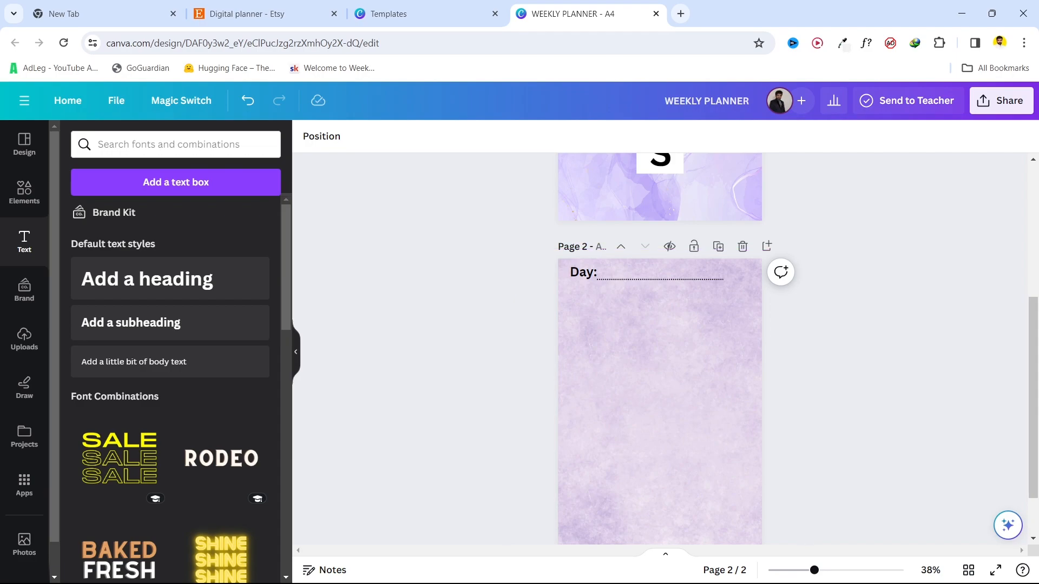
Step: Add a "To Do List" subheading, enlarge it to size 50.8 and align it under the "Day:" label
scroll(222, 460, "down", 7)
scroll(173, 379, "up", 7)
left_click(130, 323)
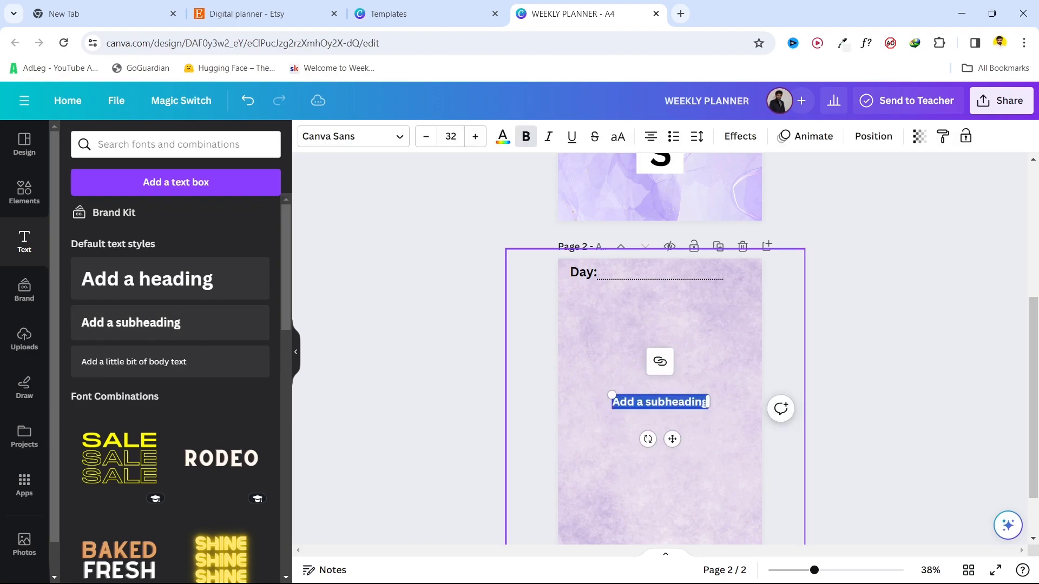
key("BackSpace")
type("To Do Lis")
key("BackSpace")
key("BackSpace")
type("ist")
left_click_drag(660, 402, 611, 297)
key("Escape")
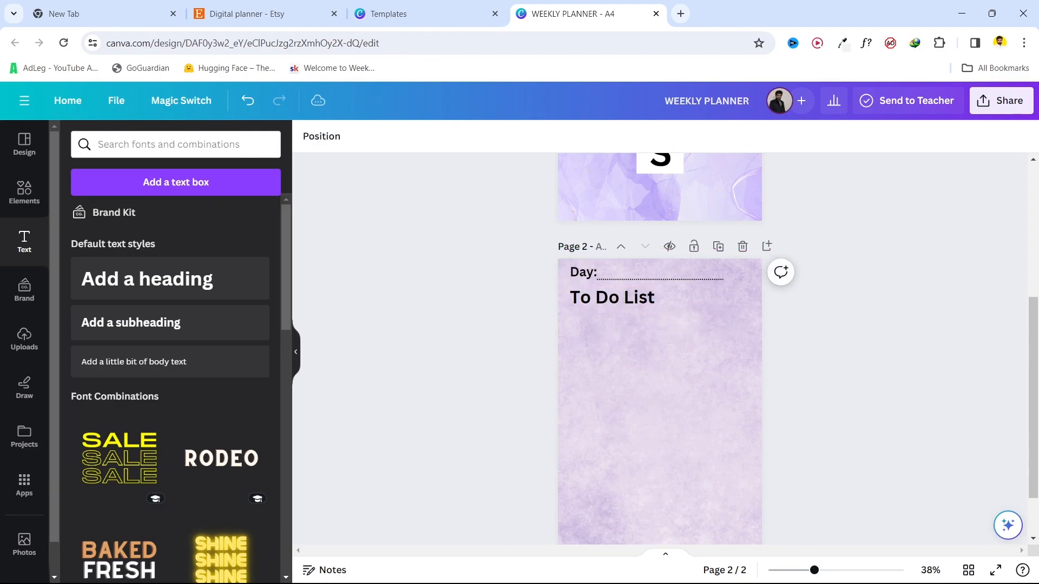
Step: Add another dotted line, lengthen it and place it slightly indented below the "To Do List" heading
left_click(24, 193)
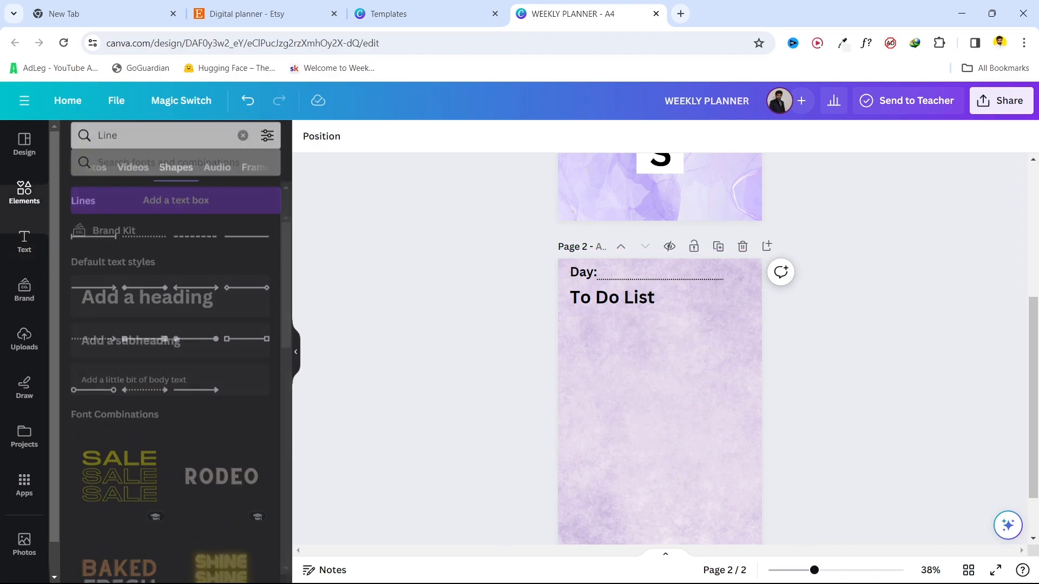
left_click(144, 245)
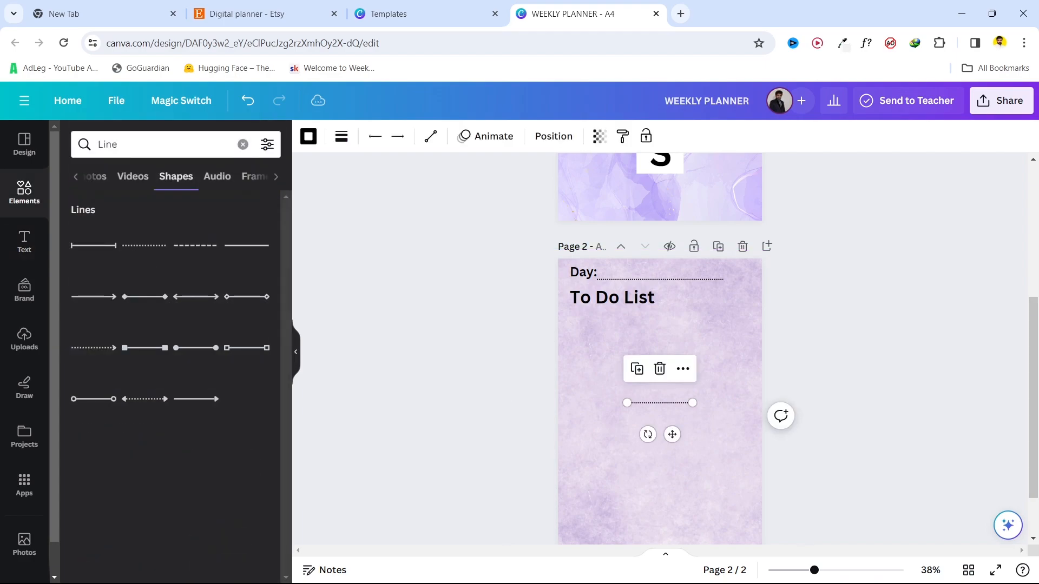
left_click_drag(622, 345, 700, 337)
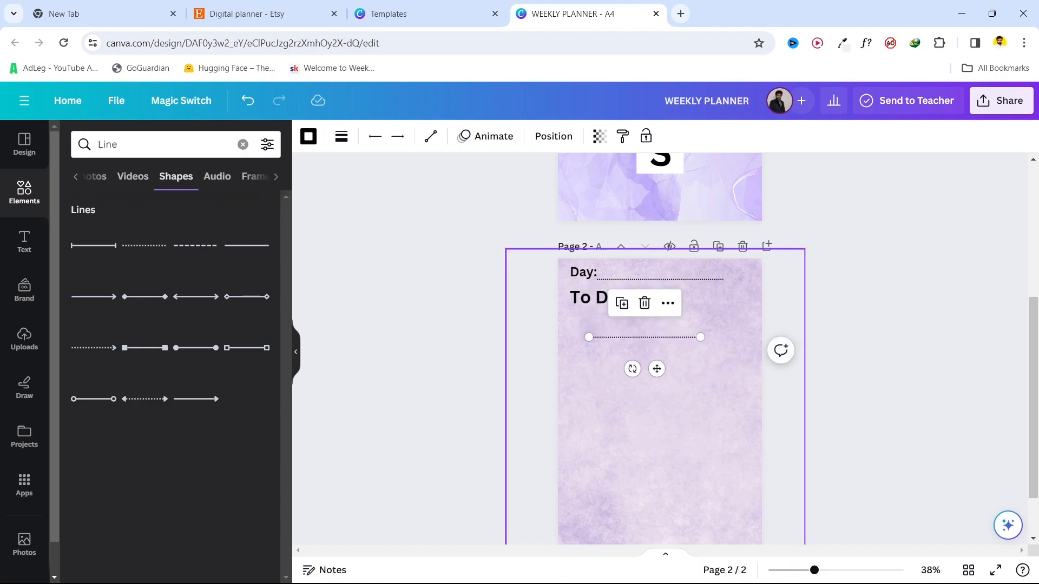
Step: Duplicate the to-do dotted line twice and stack the copies below it with roughly even spacing
key("ctrl+d")
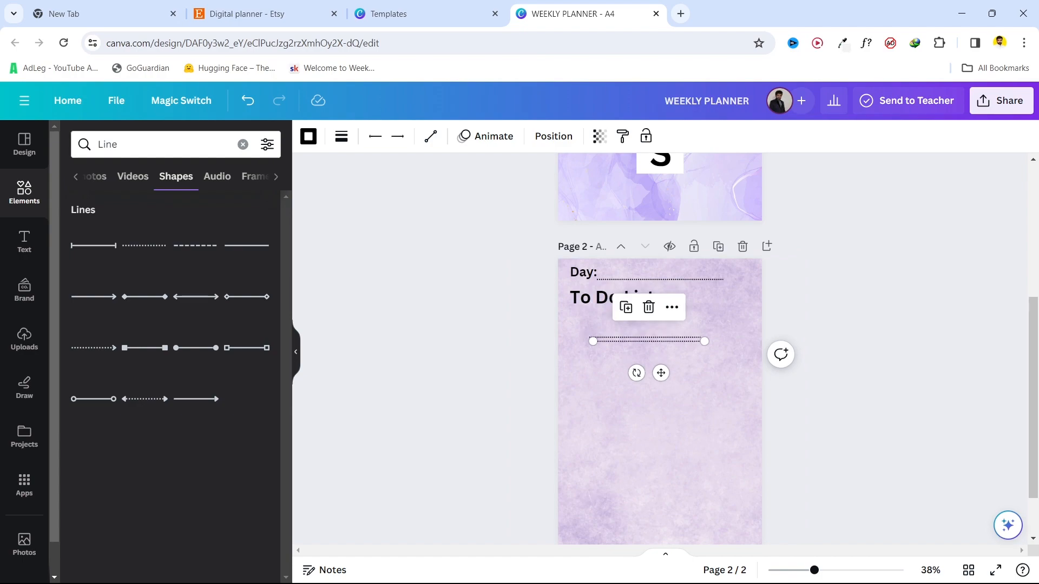
key("ctrl+d")
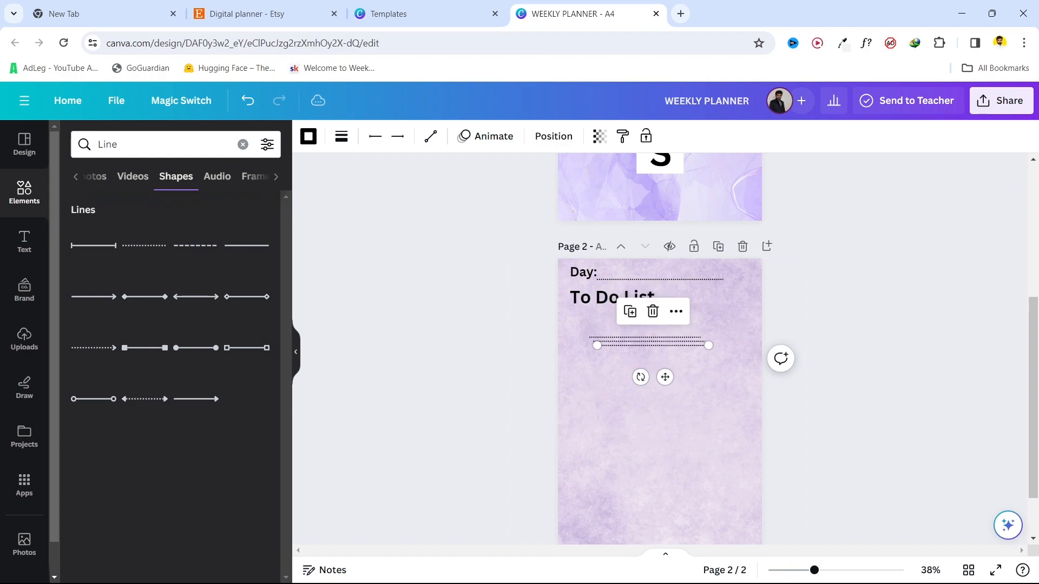
mouse_move(665, 378)
left_mouse_down()
mouse_move(665, 398)
mouse_move(656, 382)
left_mouse_up()
left_click(692, 341)
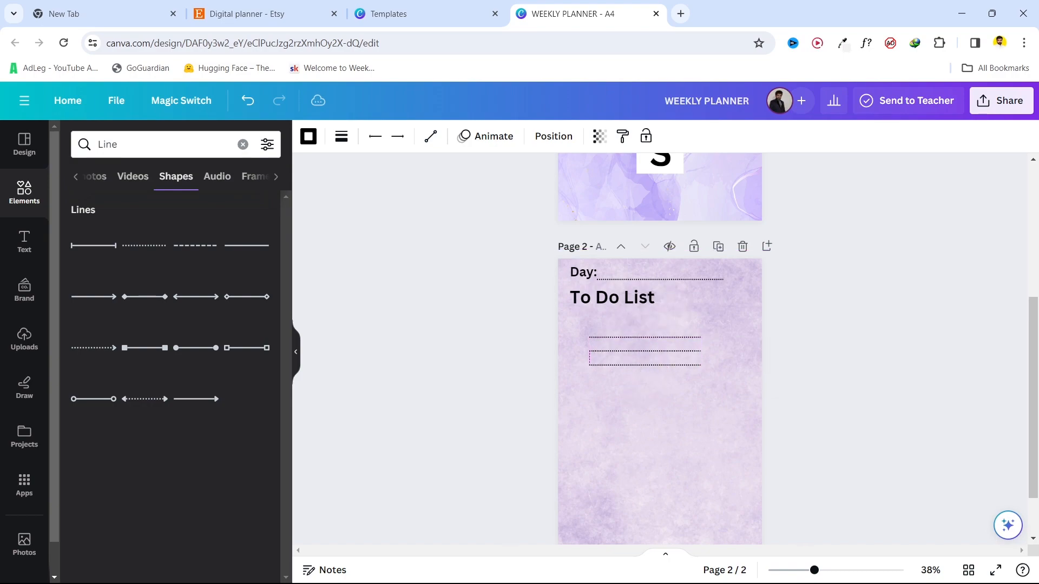
key("Escape")
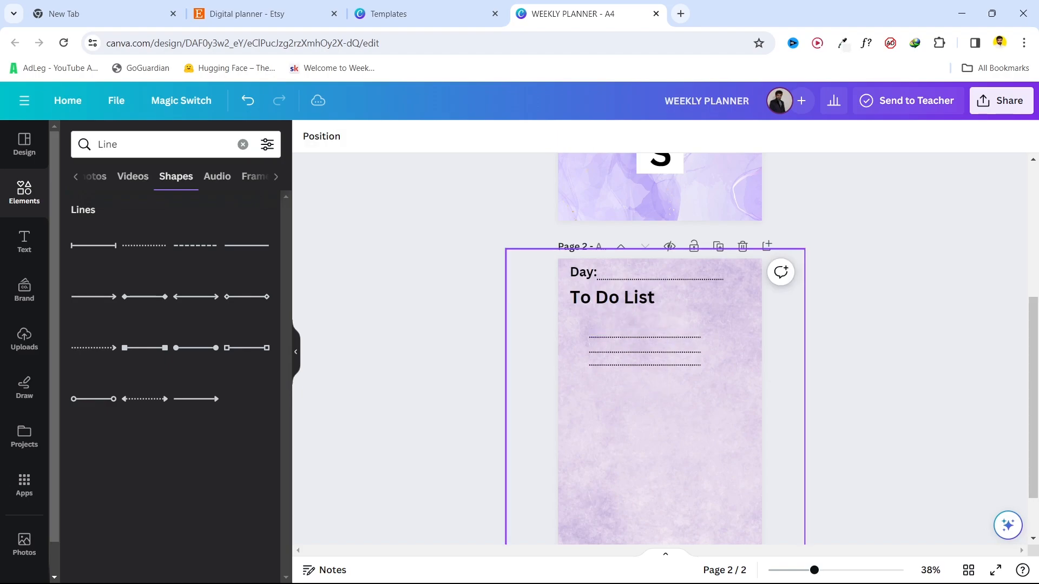
Step: Duplicate the "To Do List" heading, change the copy to "Note" and place it near the page's lower-right corner
scroll(660, 346, "down", 1)
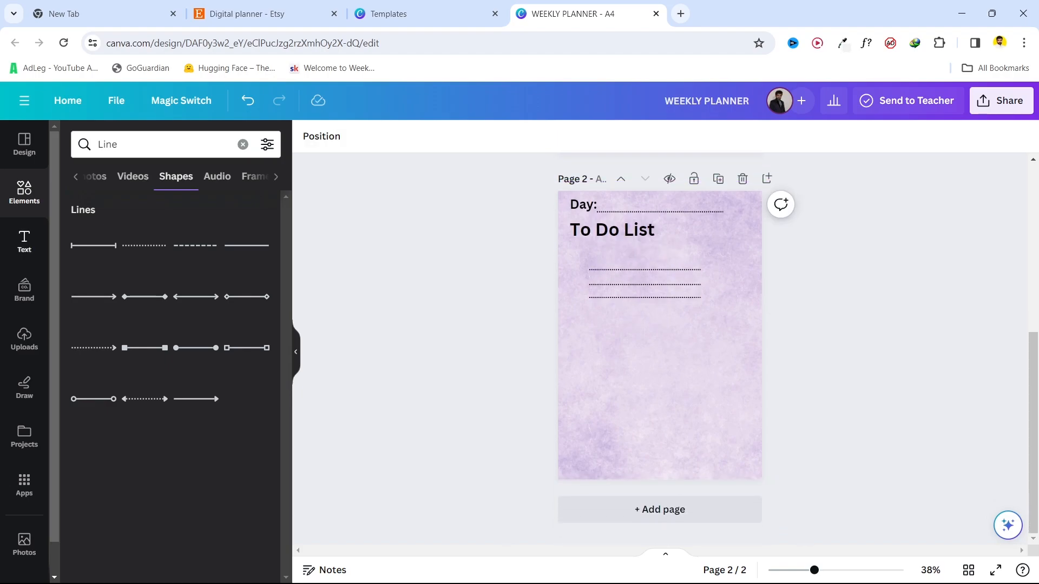
left_click(612, 229)
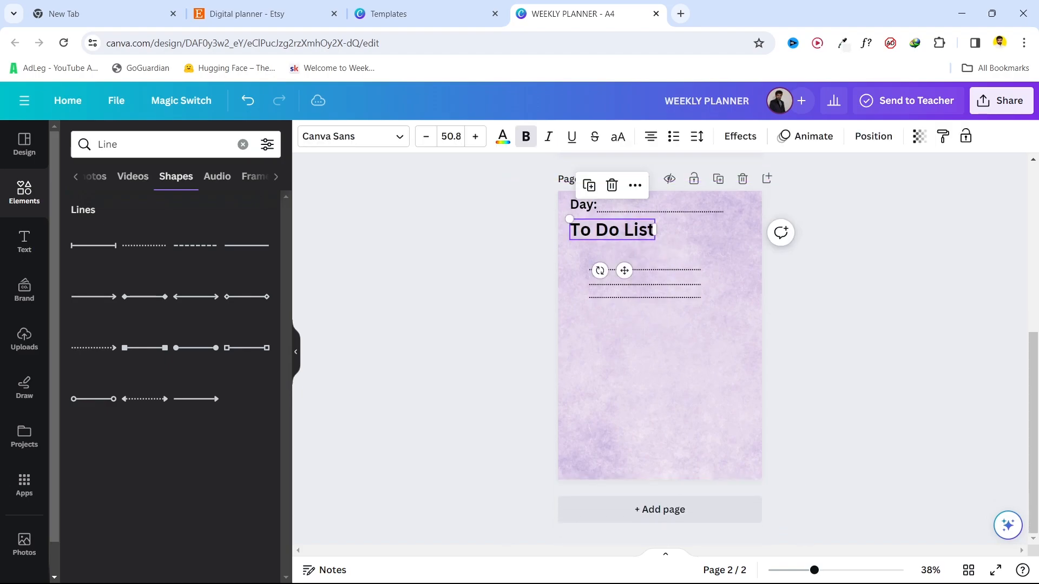
key("ctrl+d")
left_click_drag(616, 233, 698, 440)
double_click(698, 440)
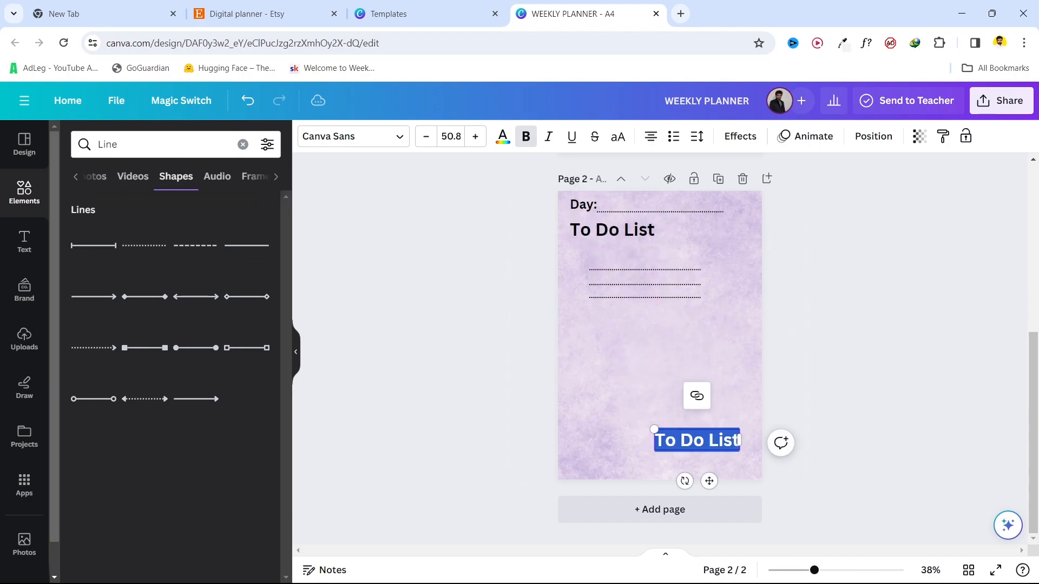
key("BackSpace")
type("Note")
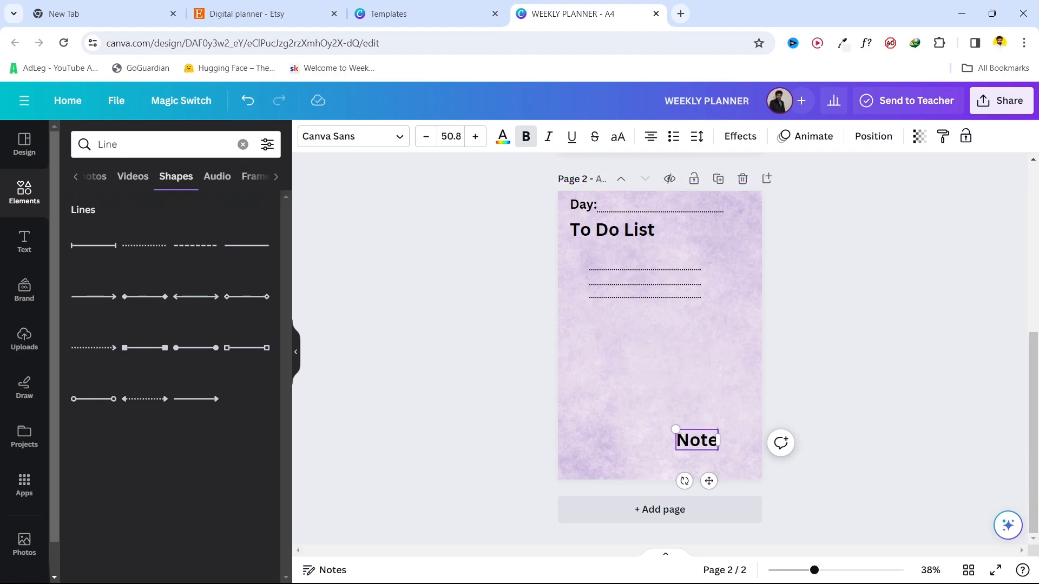
left_click(660, 382)
left_click(697, 439)
left_click_drag(697, 439, 707, 432)
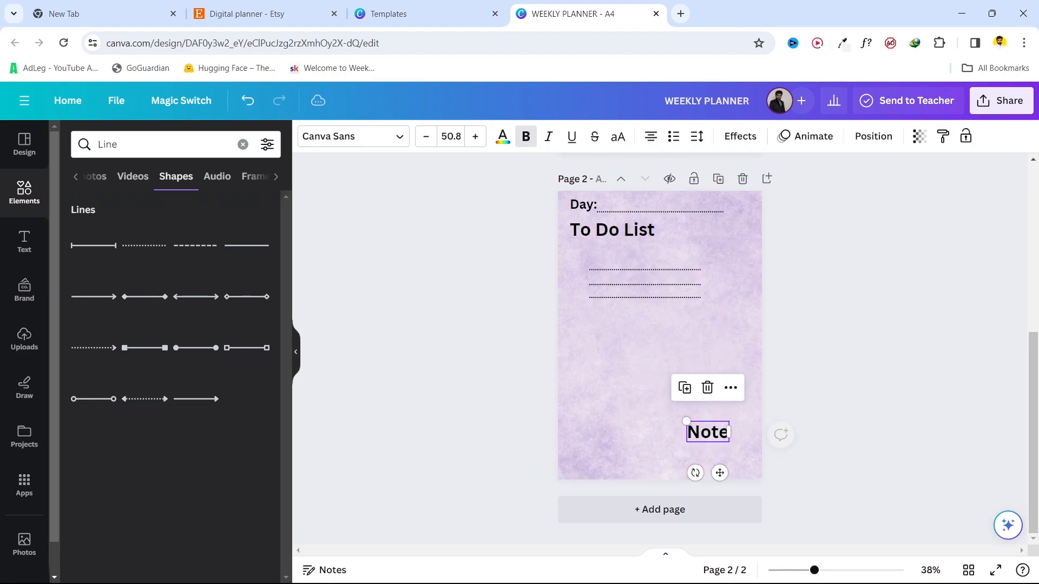
key("Escape")
Step: Search the elements for "Square" and add the rounded square shape to page 2
left_click(23, 193)
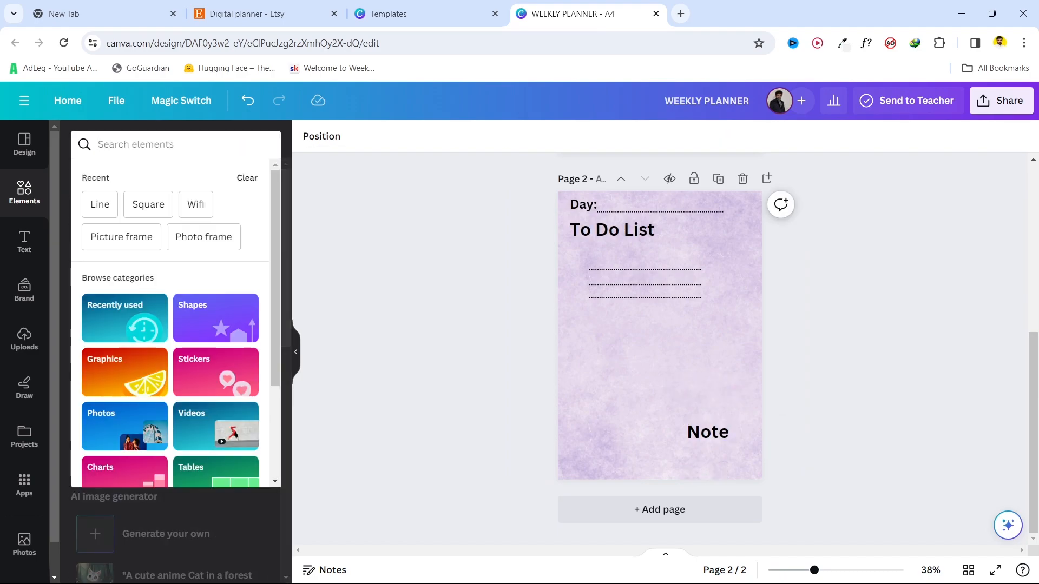
type("Square")
key("Return")
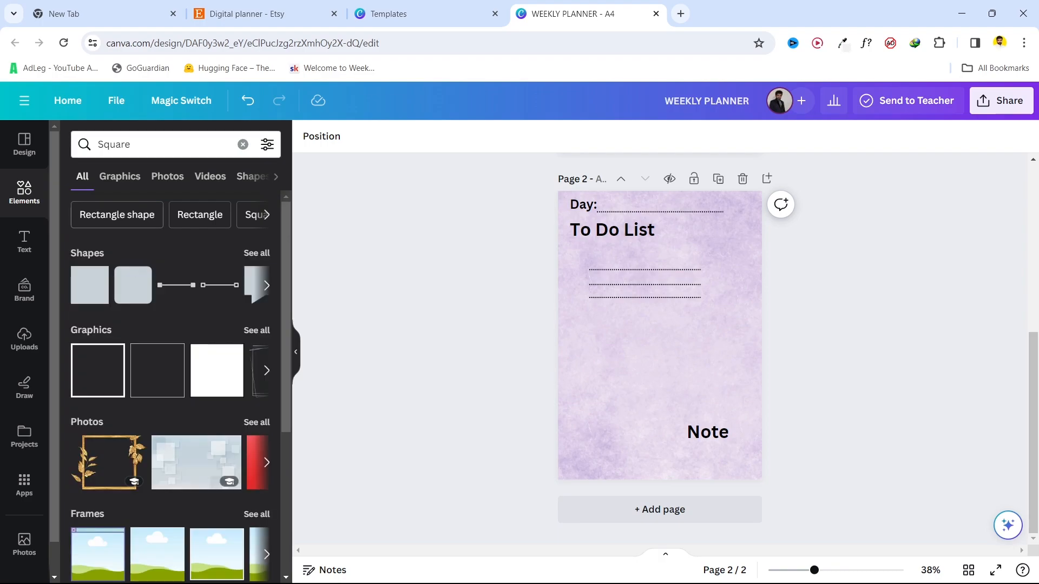
left_click(134, 285)
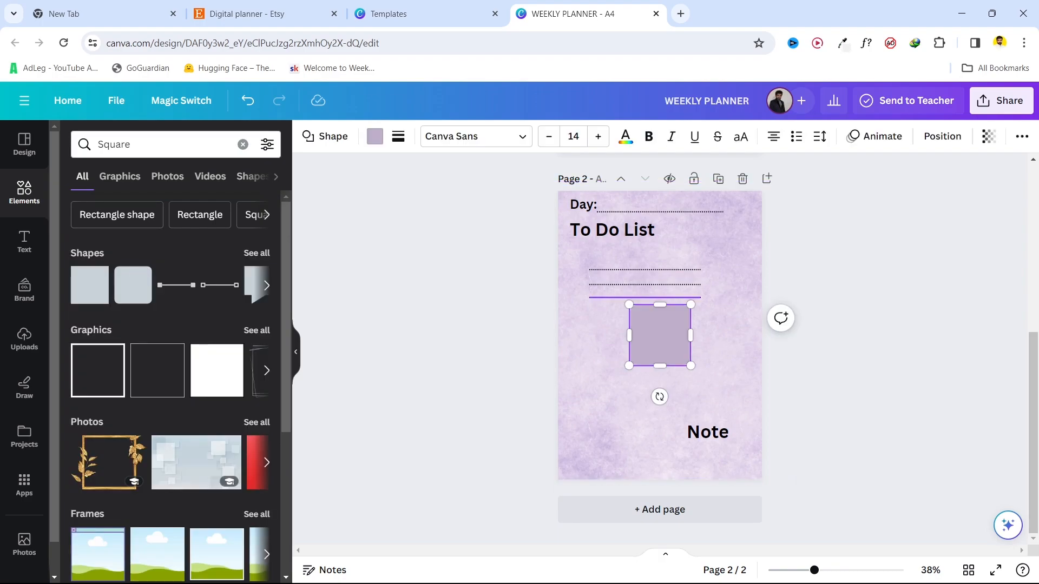
Step: Recolour the rounded square grey, shrink it and place it in page 2's lower-right corner
left_click(374, 136)
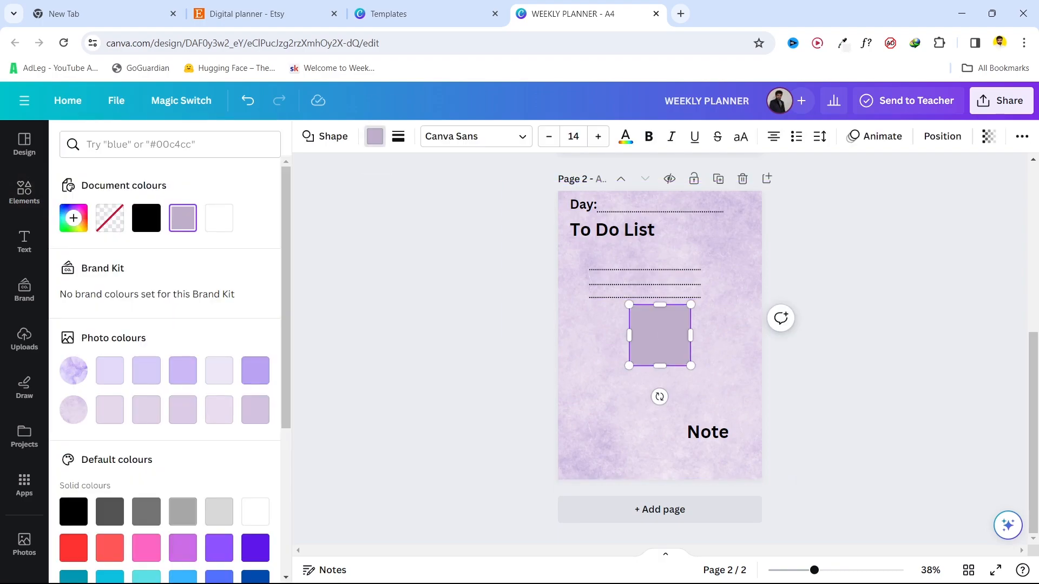
left_click(183, 512)
left_click_drag(629, 304, 694, 413)
Step: Move the "Note" heading so it sits just above the grey rounded square
left_click(708, 418)
left_click(707, 432)
left_click_drag(708, 455, 707, 451)
key("Escape")
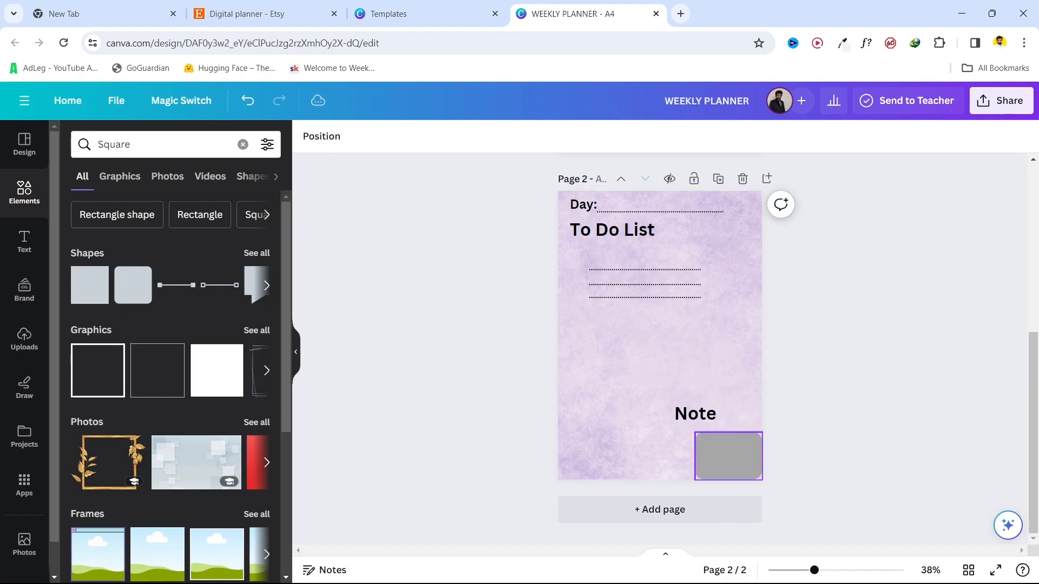
Step: Replace the rounded square with a slightly shrunken plain grey square directly below the "Note" heading
left_click(97, 277)
left_click(97, 277)
left_click(90, 287)
left_click(728, 456)
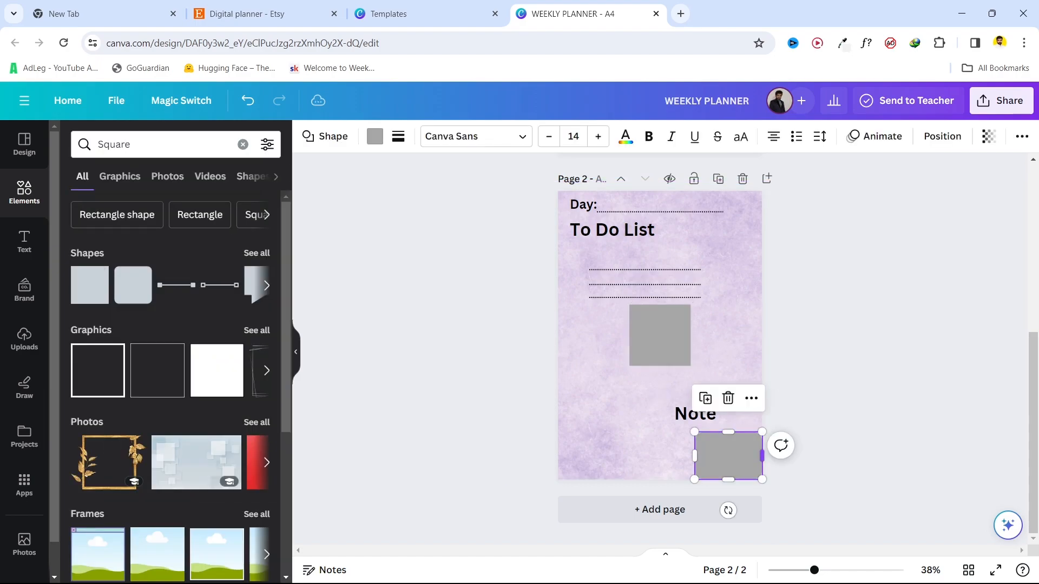
key("Delete")
left_click_drag(660, 336, 689, 454)
key("Escape")
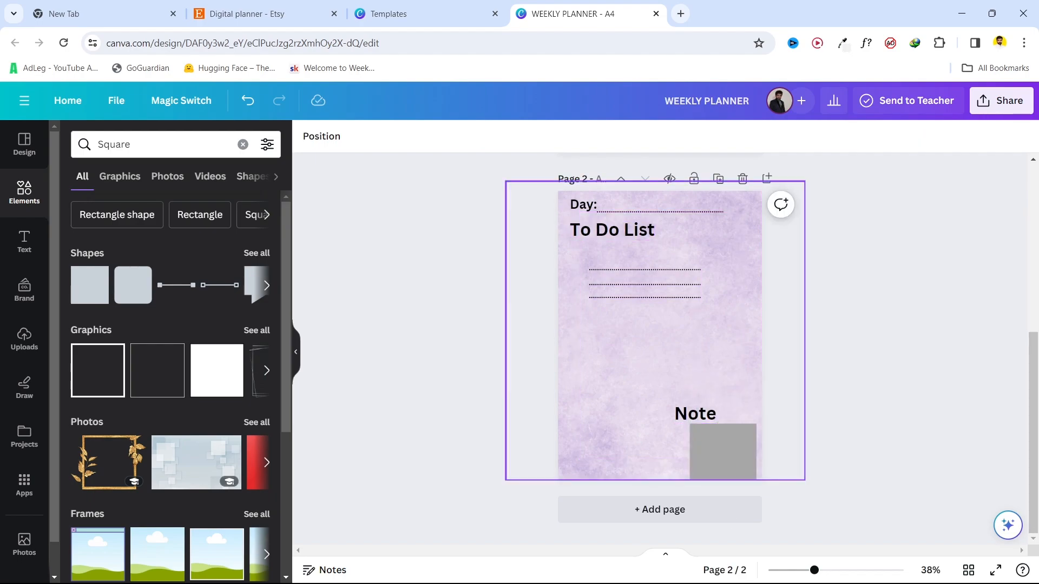
left_click(654, 335)
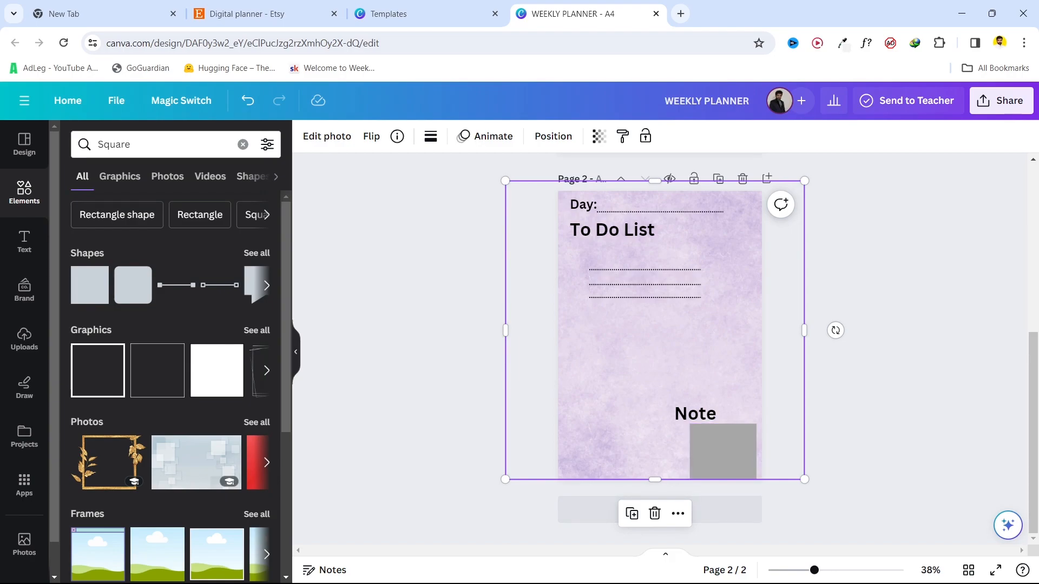
left_click_drag(886, 180, 500, 490)
right_click(651, 349)
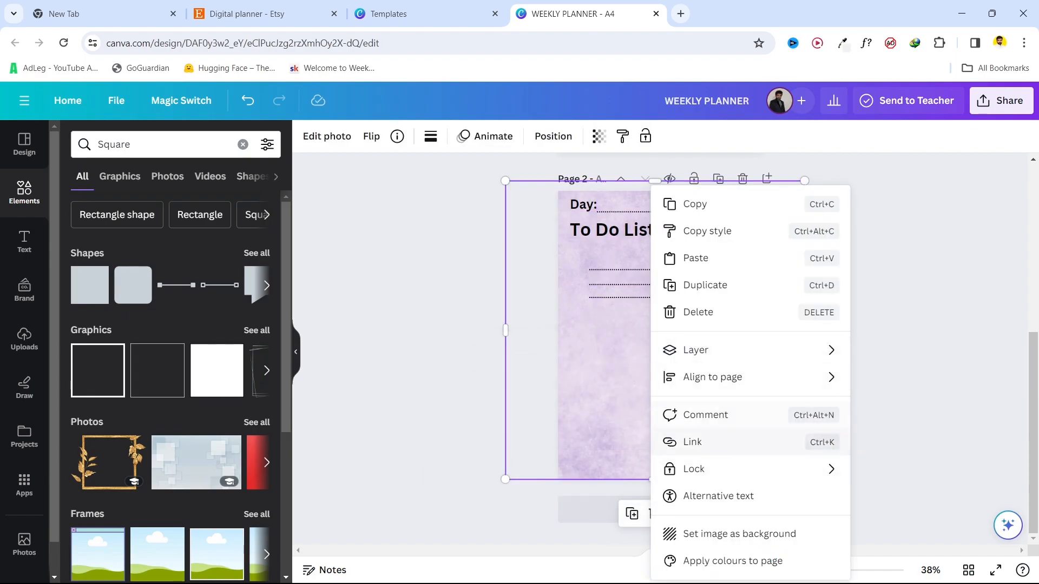
mouse_move(758, 378)
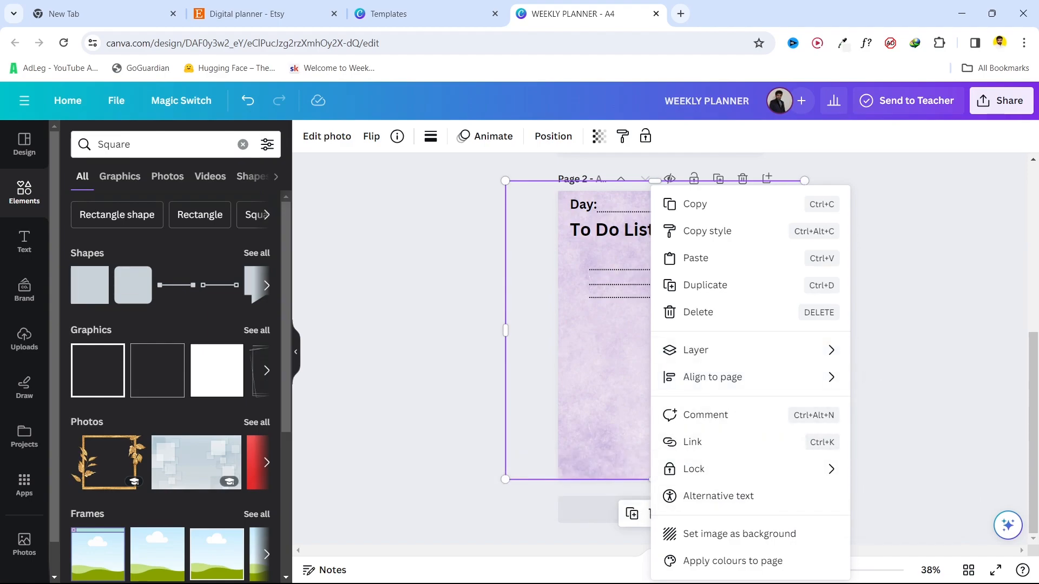
key("Escape")
key("Escape")
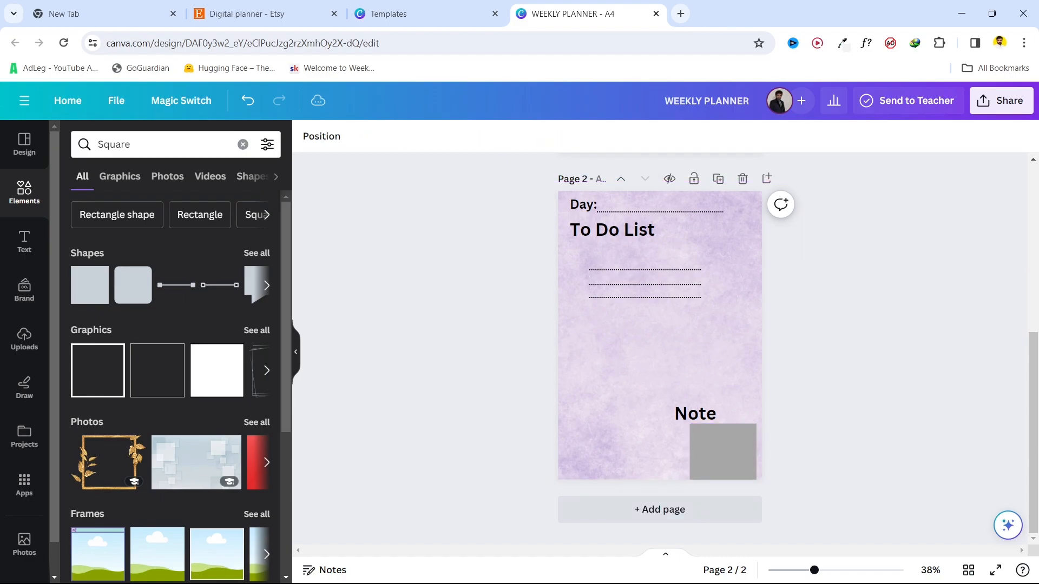
Step: Add a third page and paste a copy of page 2's purple background image onto it
left_click(660, 510)
scroll(649, 308, "up", 6)
left_click(671, 330)
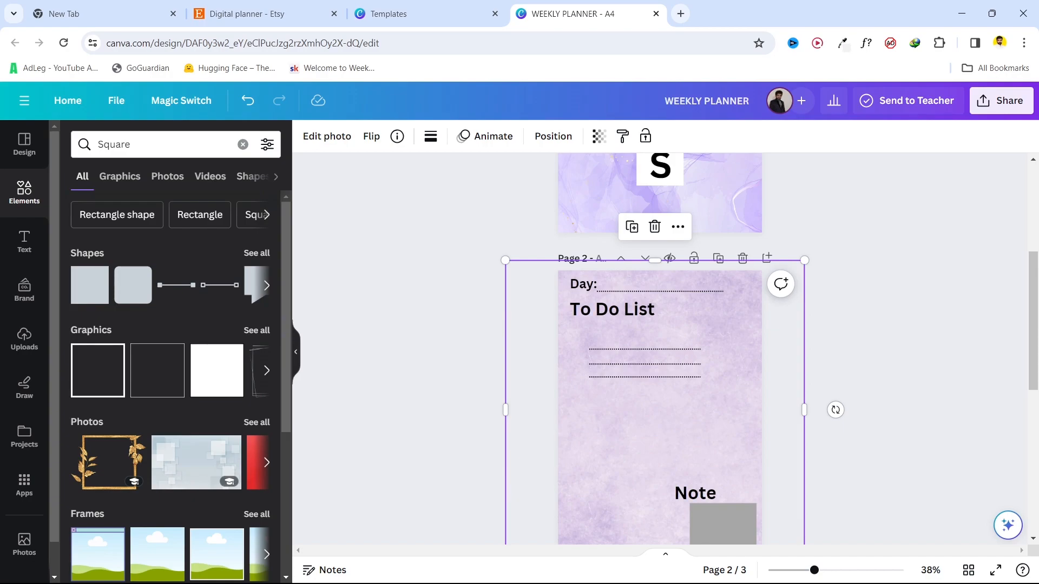
scroll(660, 349, "down", 7)
left_click(659, 336)
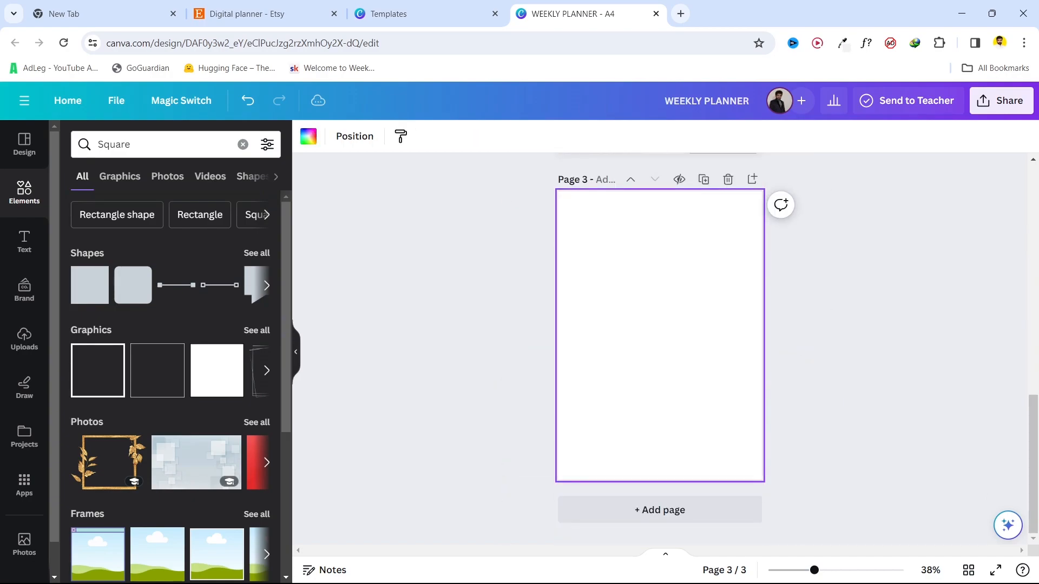
key("ctrl+v")
scroll(484, 430, "up", 5)
scroll(485, 430, "up", 2)
scroll(484, 430, "down", 2)
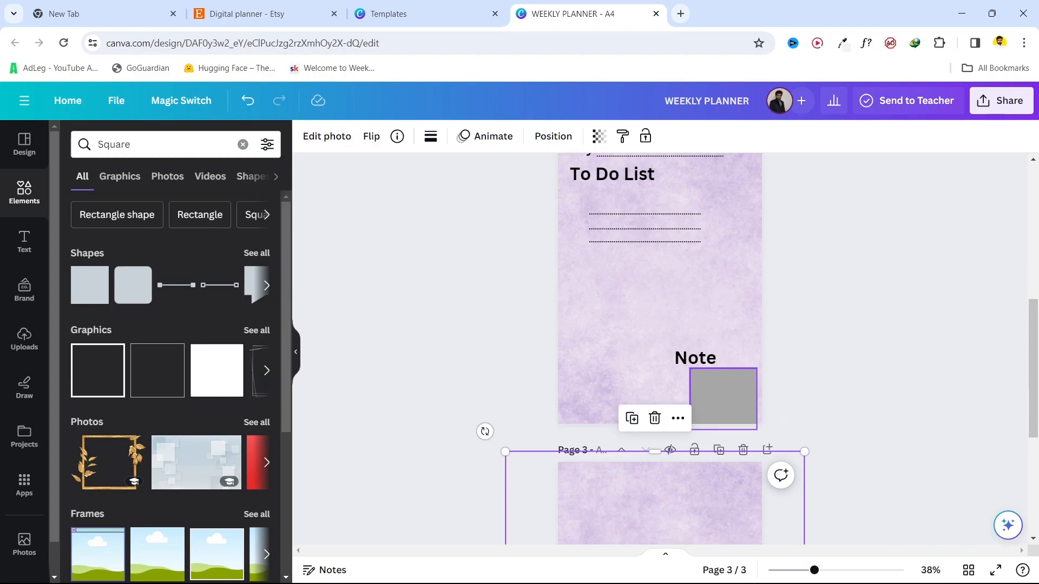
key("Escape")
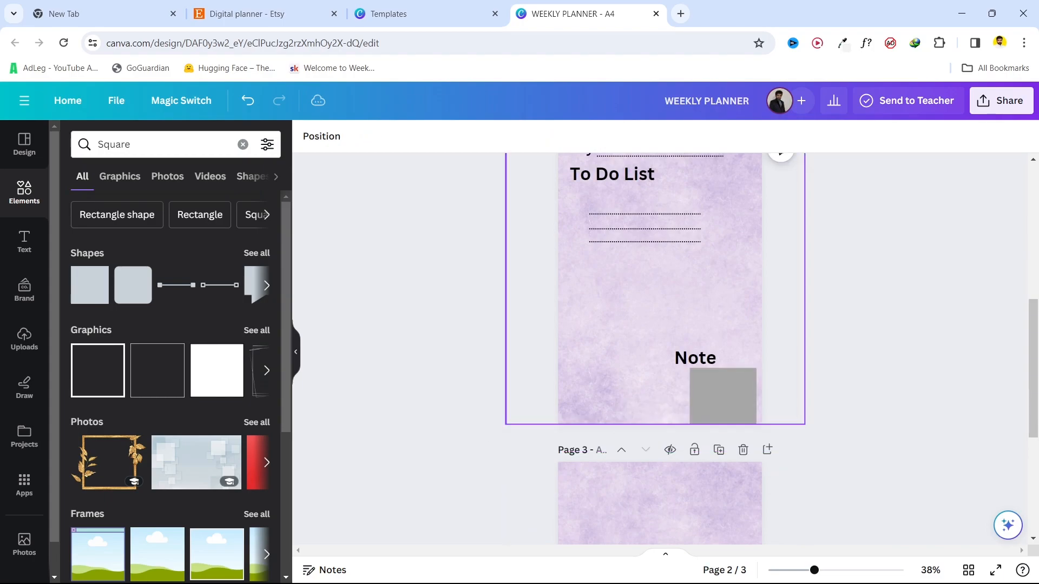
Step: Add four more blank pages after page 3, then look back over the cover and page 2
scroll(660, 344, "up", 7)
scroll(660, 344, "down", 12)
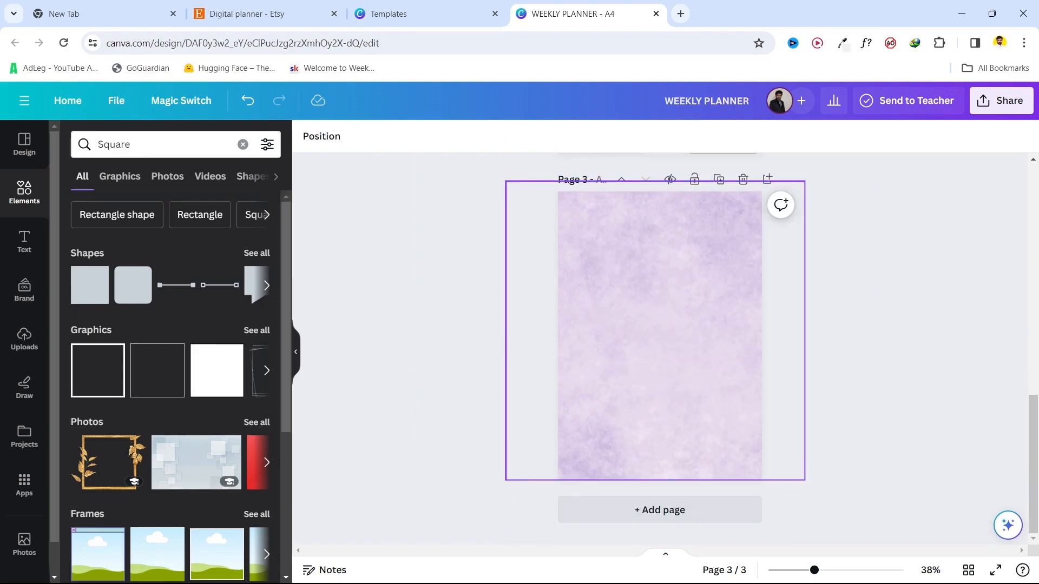
left_click(659, 509)
left_click(660, 510)
left_click(659, 510)
left_click(659, 509)
scroll(660, 349, "up", 20)
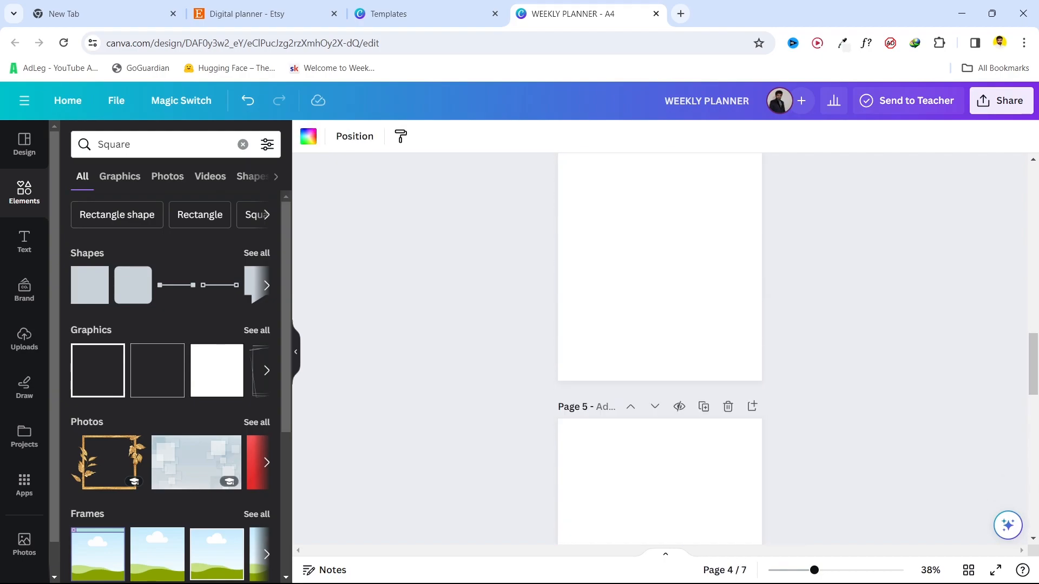
scroll(660, 349, "up", 6)
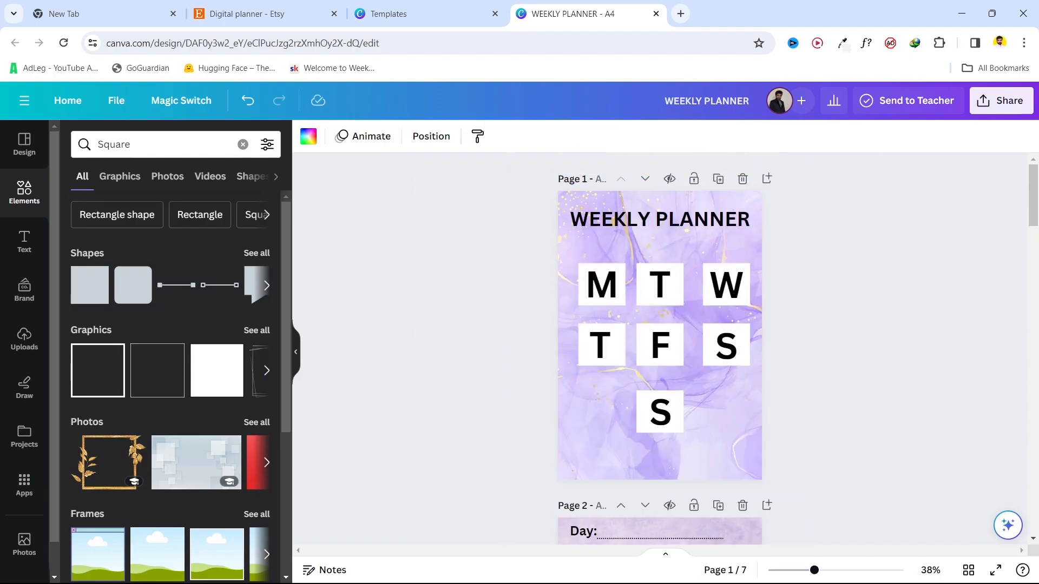
scroll(660, 349, "down", 6)
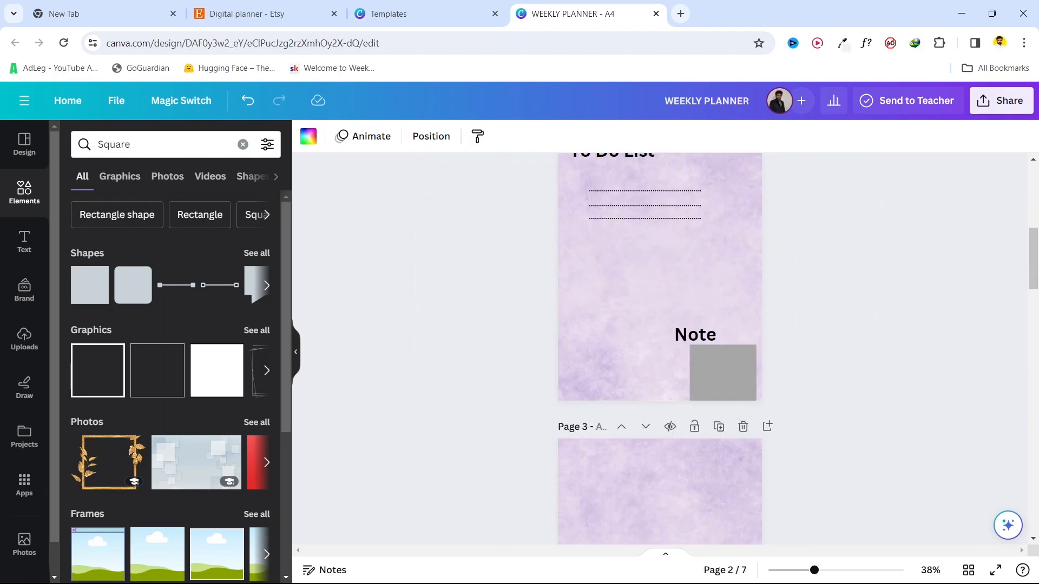
Step: Open the download options and look through the available file types without exporting
left_click(1001, 100)
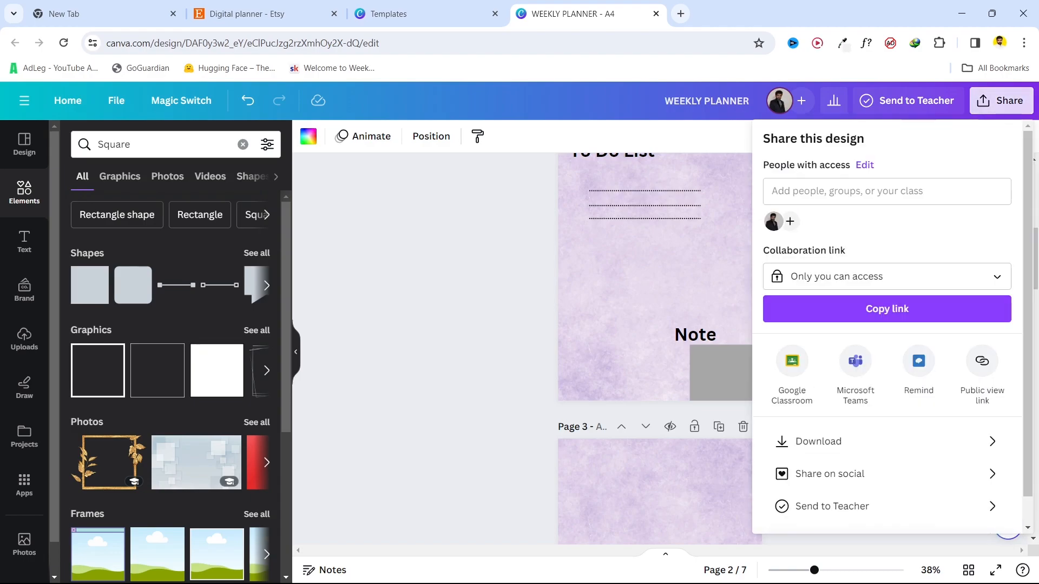
left_click(822, 441)
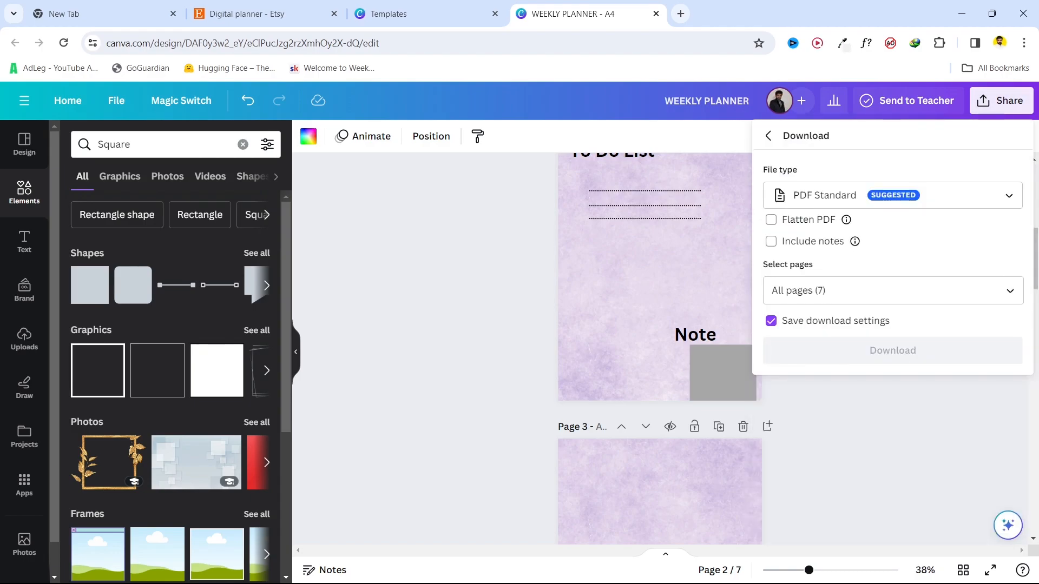
left_click(892, 196)
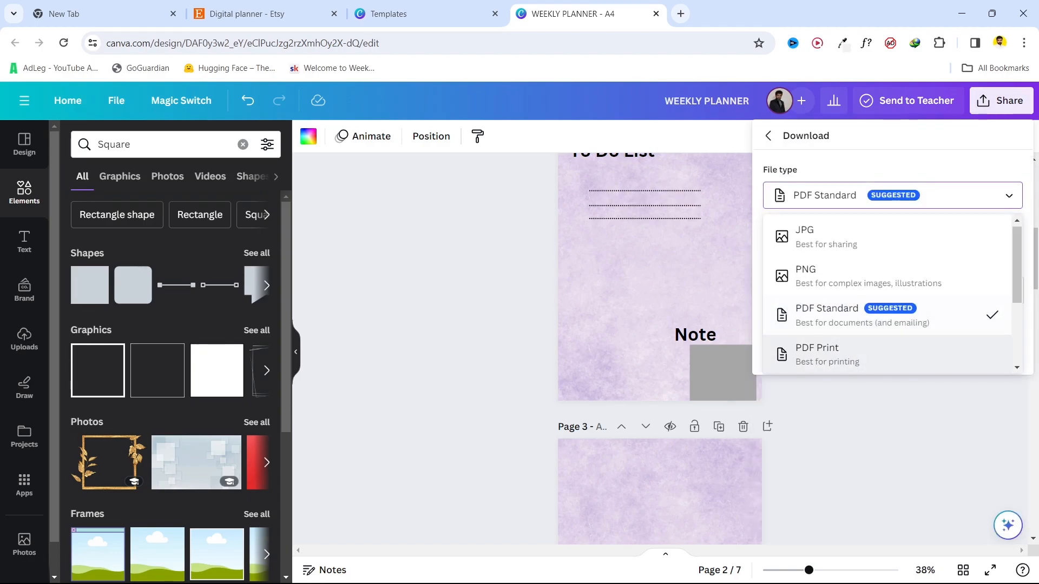
key("Escape")
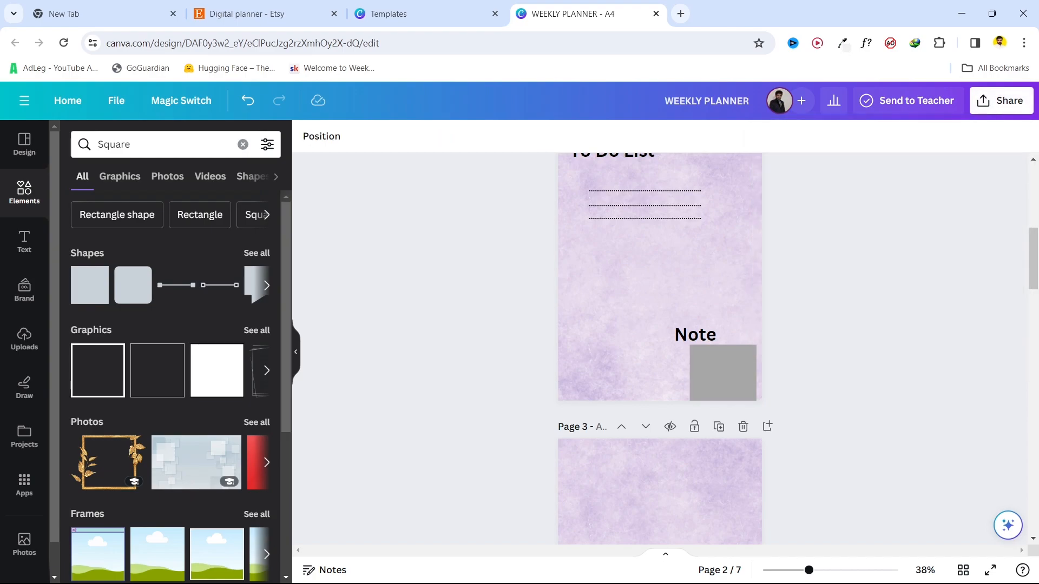
Step: Check the page selection for the PDF Standard download with all pages included, then switch to the browser's New Tab page
left_click(1001, 101)
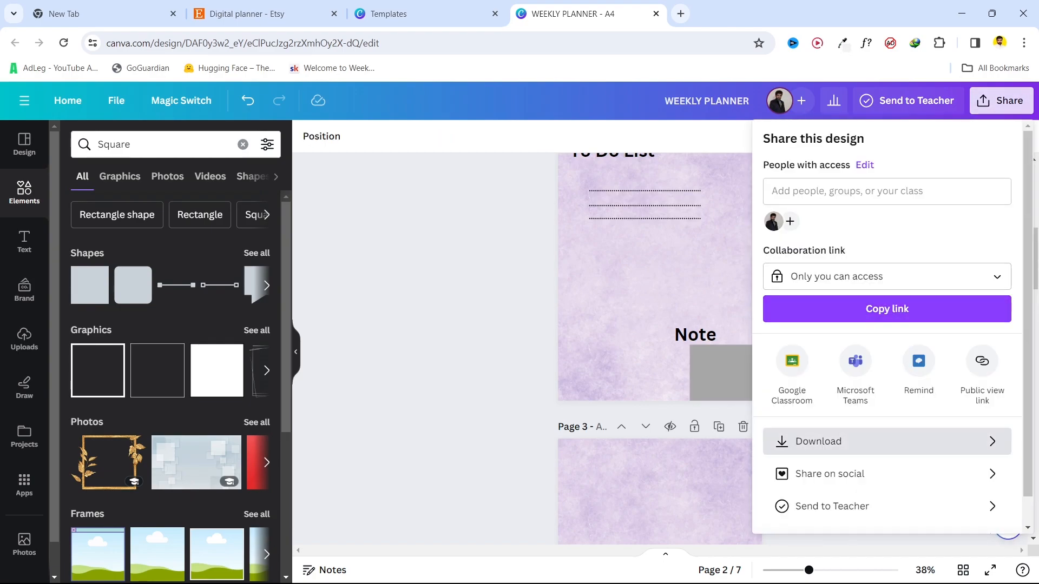
left_click(823, 441)
left_click(892, 290)
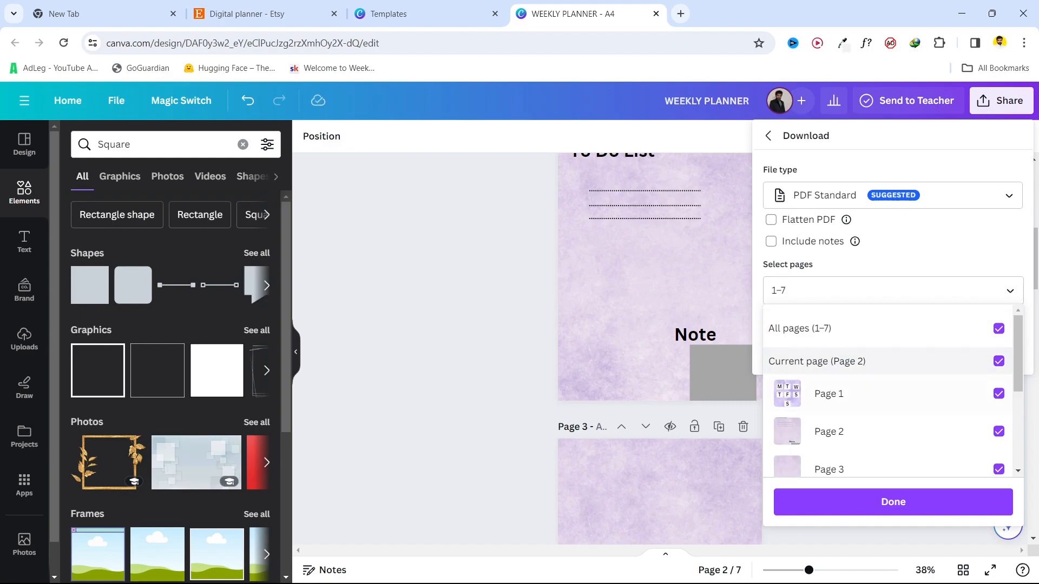
scroll(893, 389, "down", 3)
left_click(892, 502)
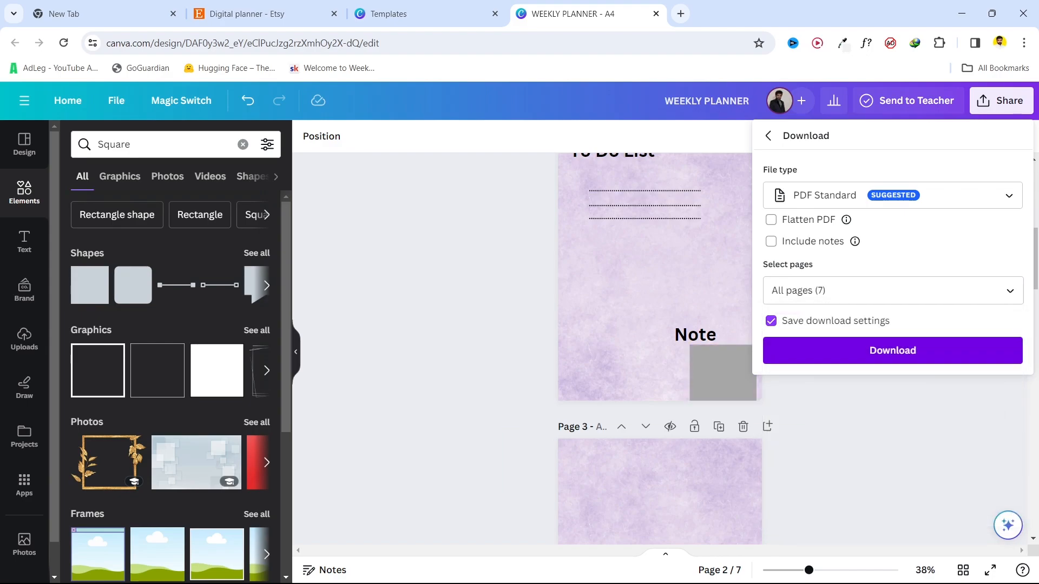
left_click(893, 290)
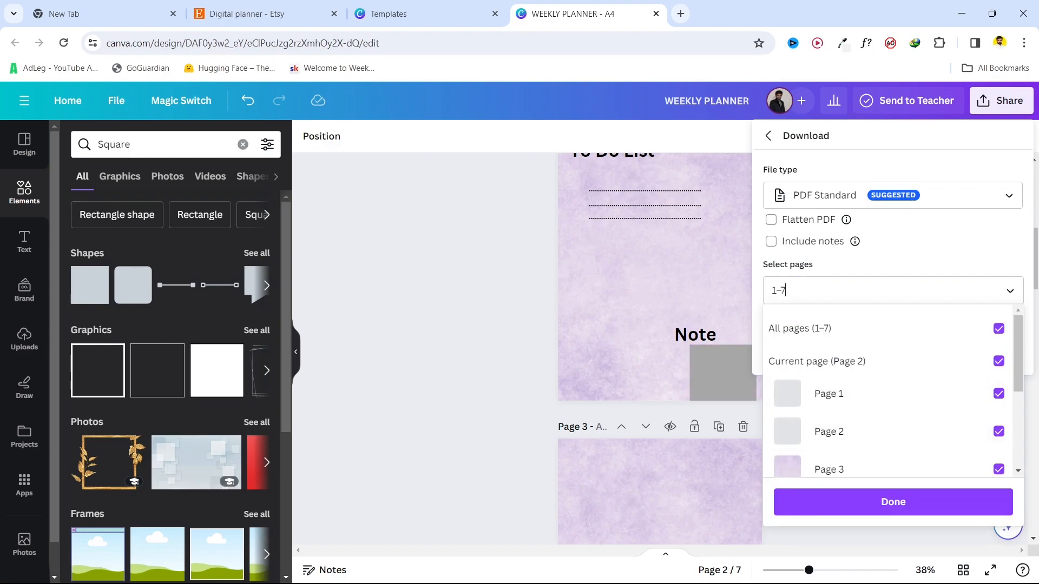
left_click(893, 501)
key("Escape")
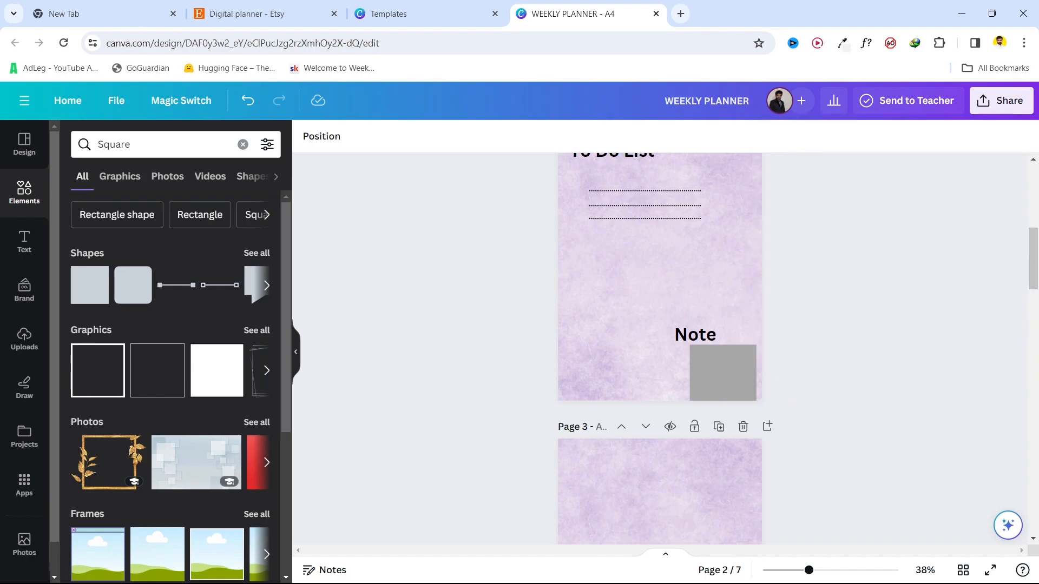
left_click(106, 13)
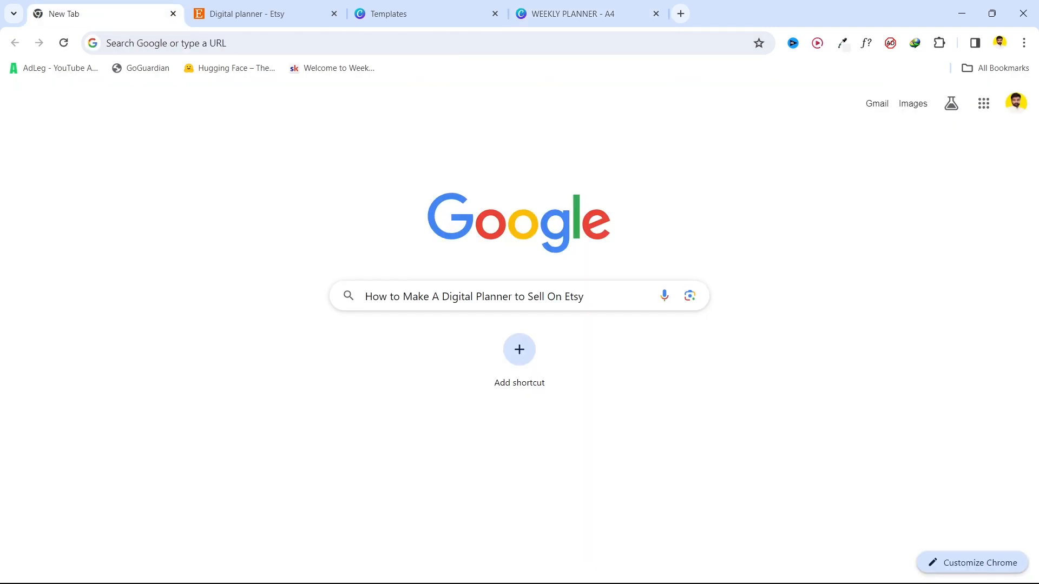